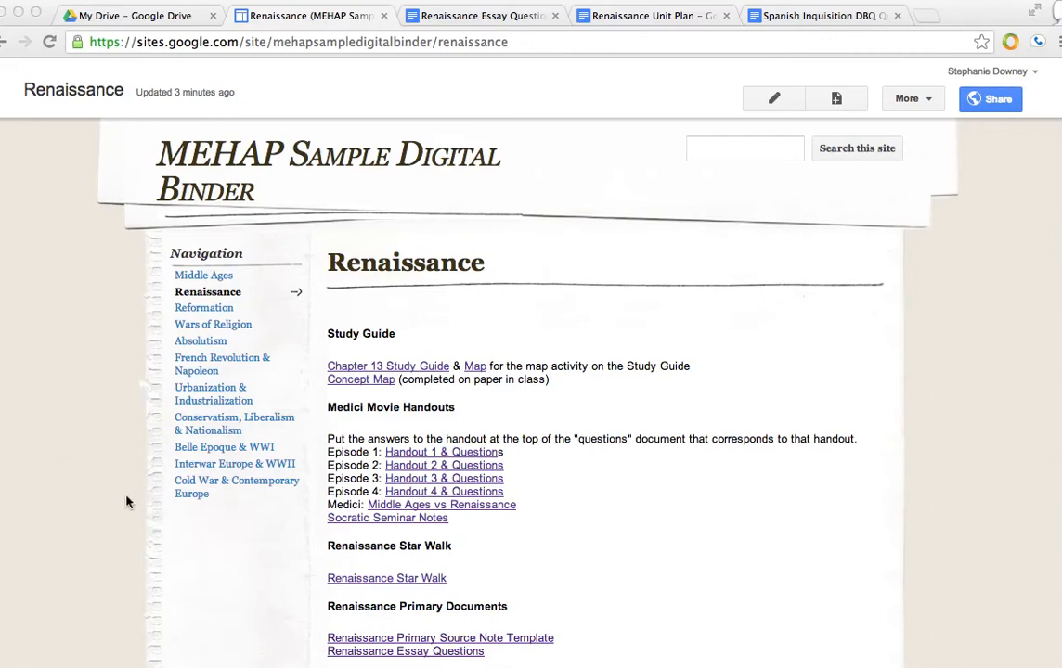
# - Edit the page and link the text "activity on the Study Guide" to the Renaissance Essay Questions document's web address
pyautogui.click(758, 102)
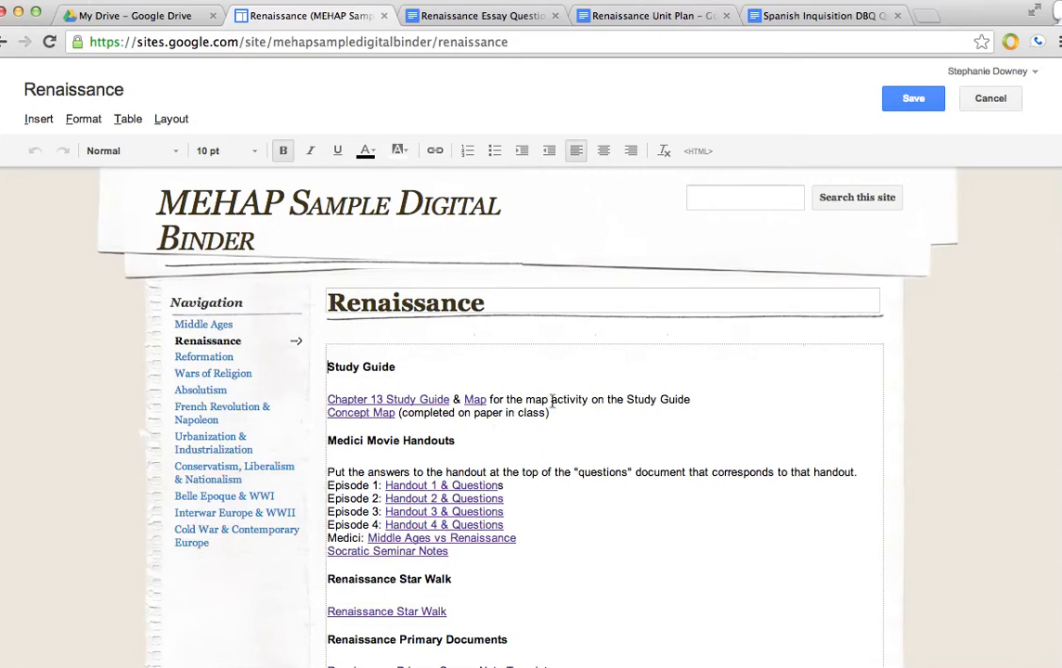
pyautogui.moveTo(553, 400); pyautogui.dragTo(690, 400)
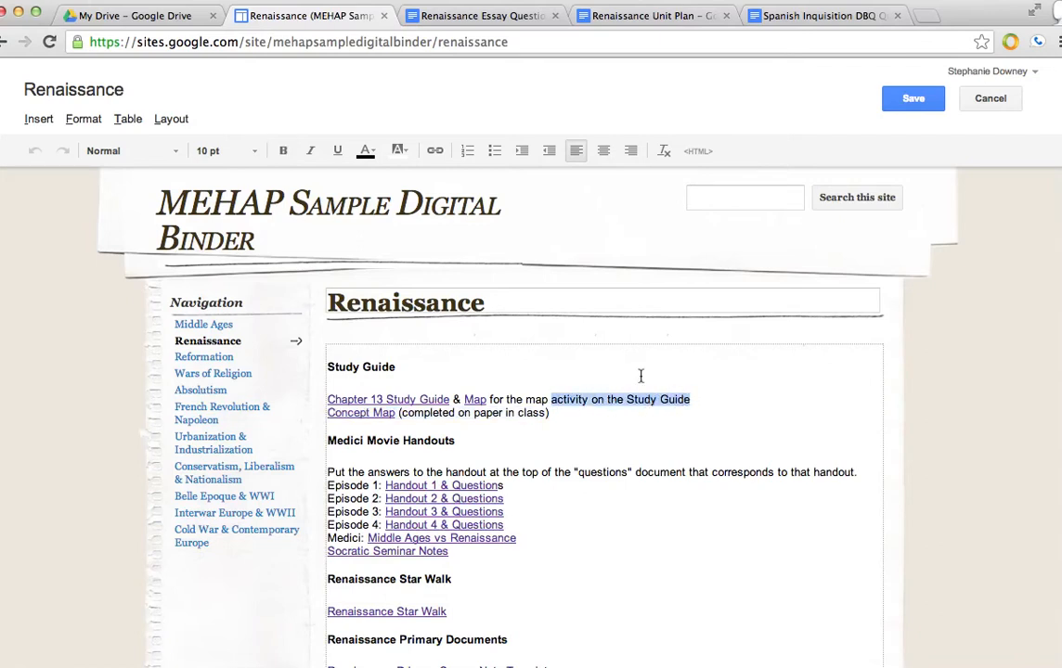
pyautogui.click(433, 151)
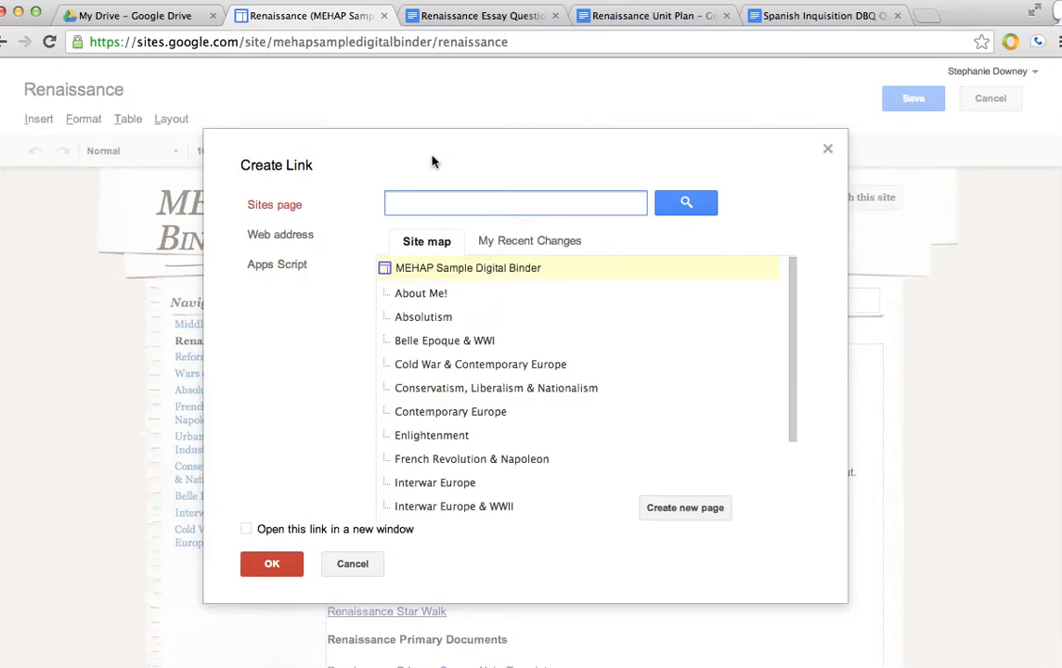
pyautogui.click(288, 237)
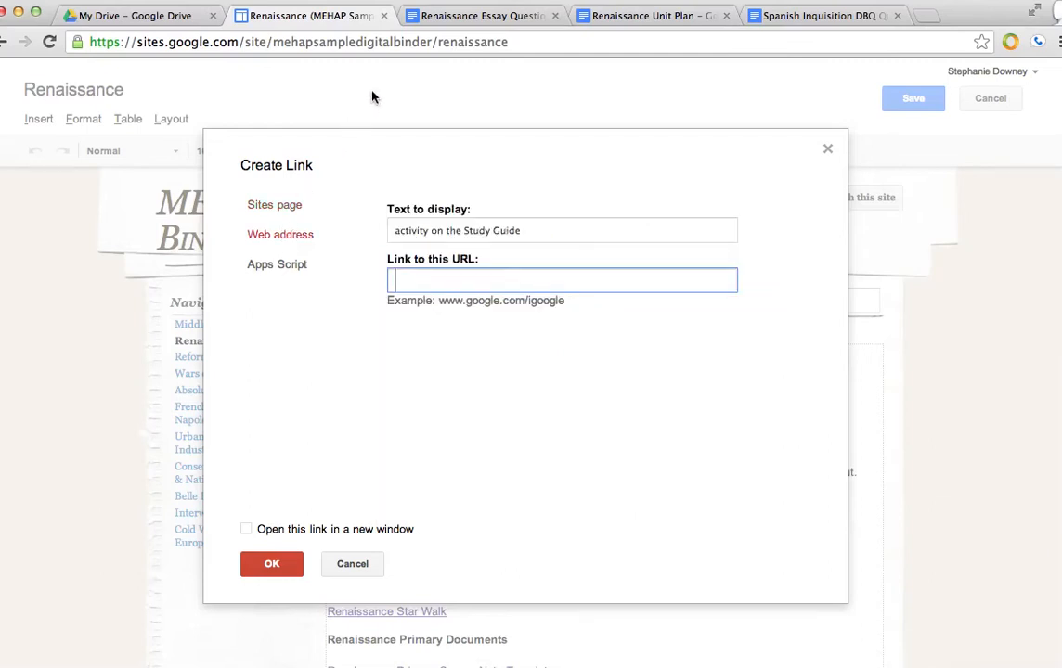
pyautogui.click(448, 16)
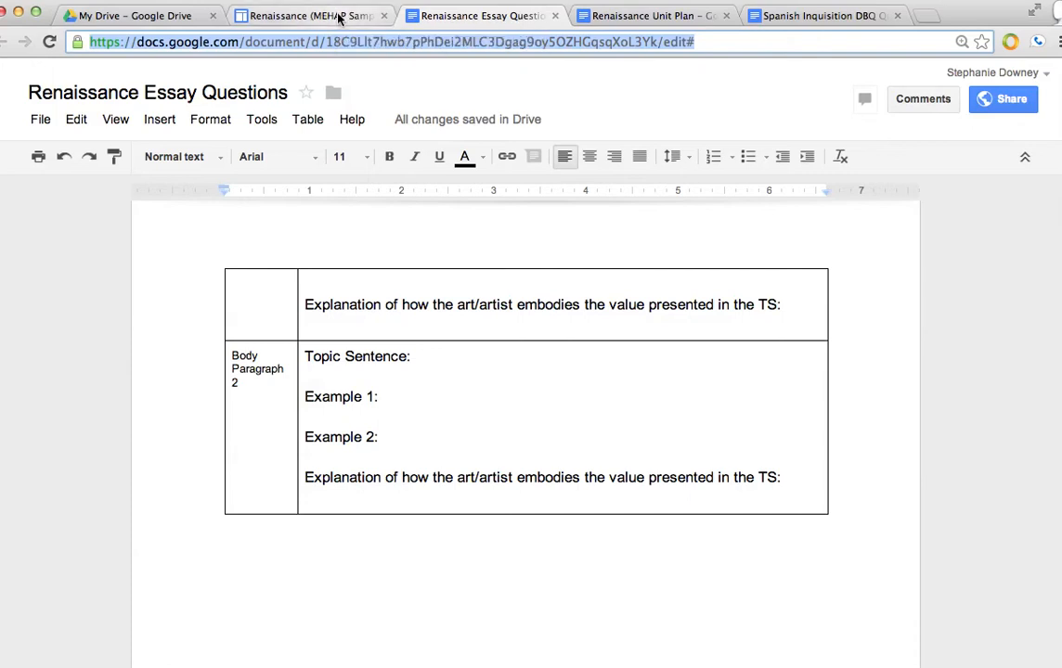
pyautogui.click(339, 17)
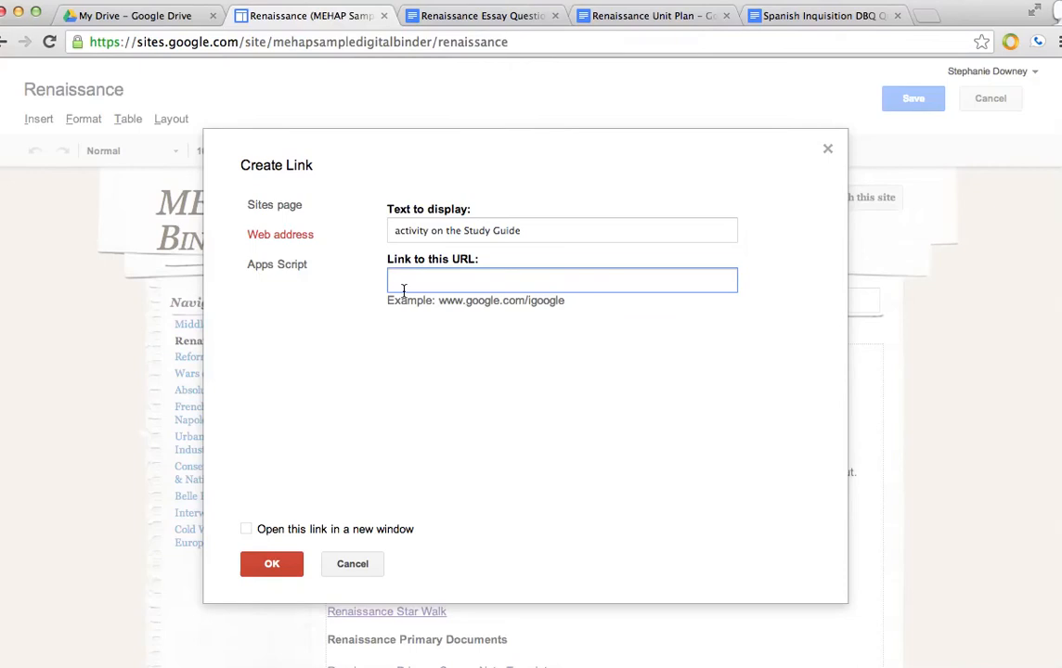
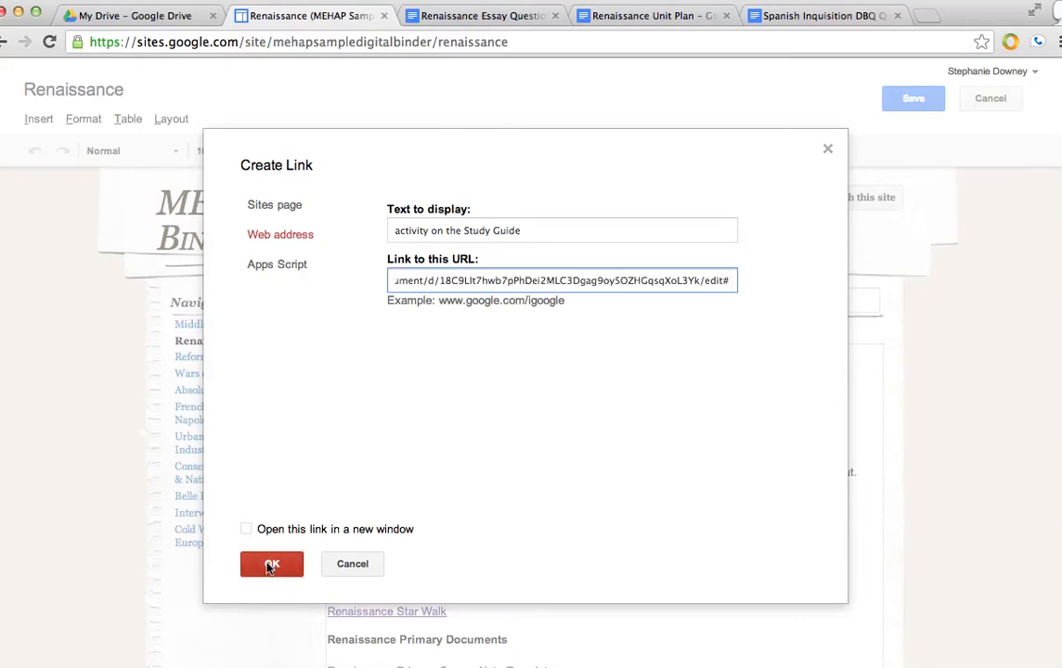
pyautogui.click(270, 565)
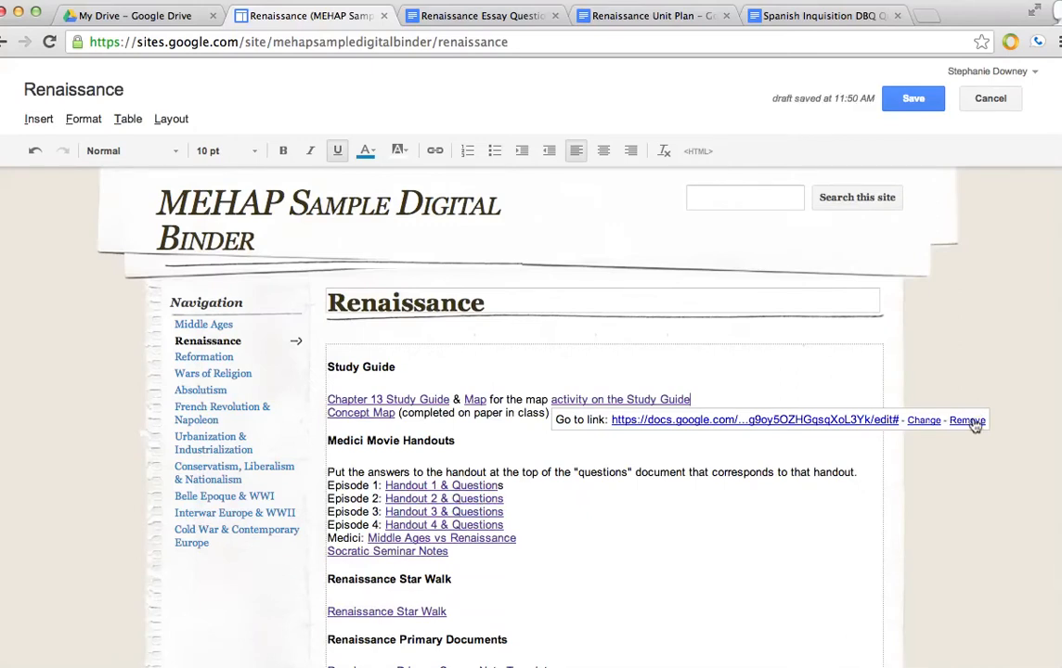
# - Remove the link from "activity on the Study Guide"
pyautogui.click(924, 422)
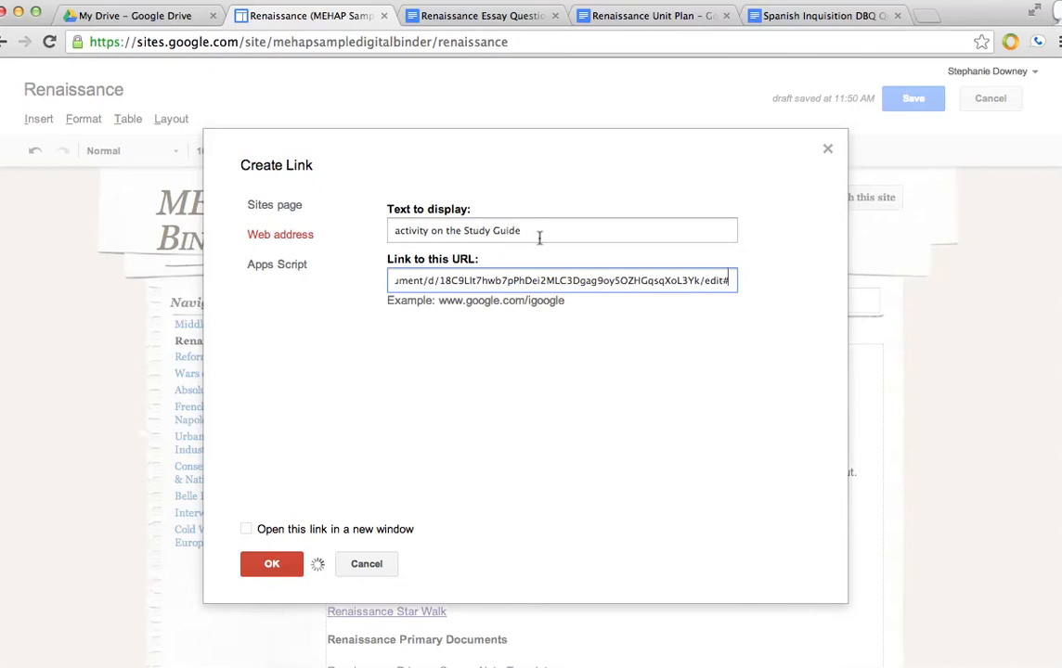
pyautogui.click(370, 566)
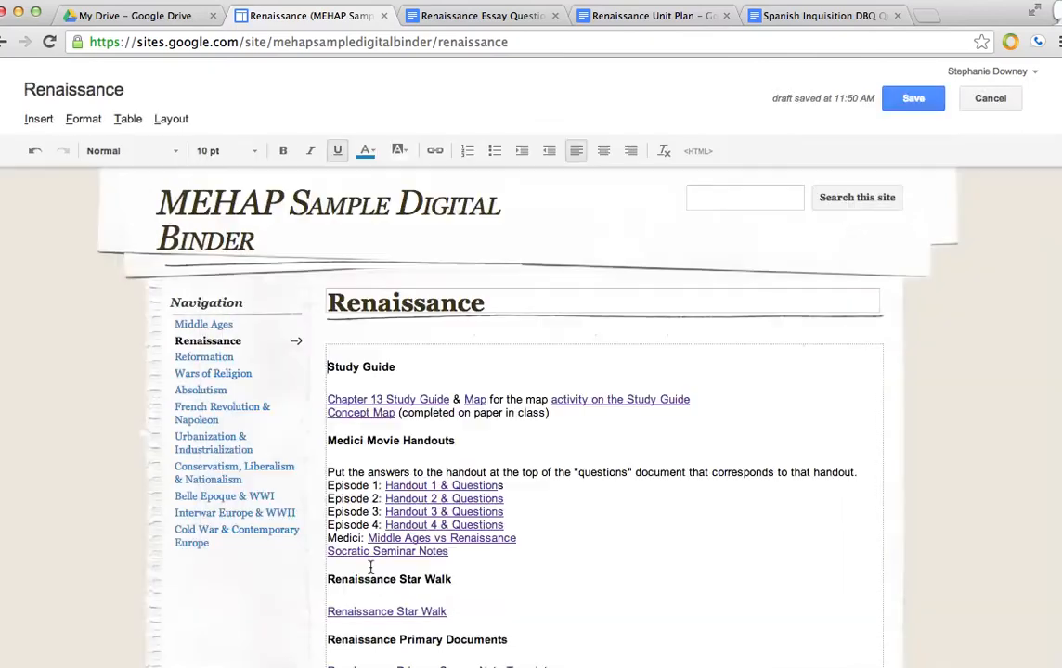
pyautogui.click(629, 399)
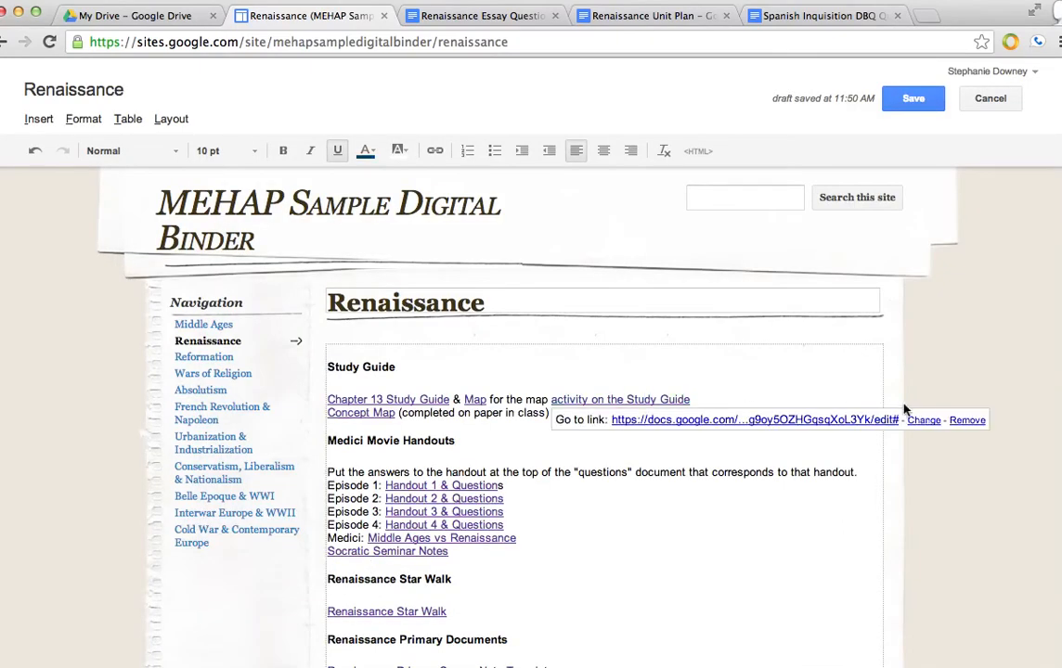
pyautogui.click(963, 425)
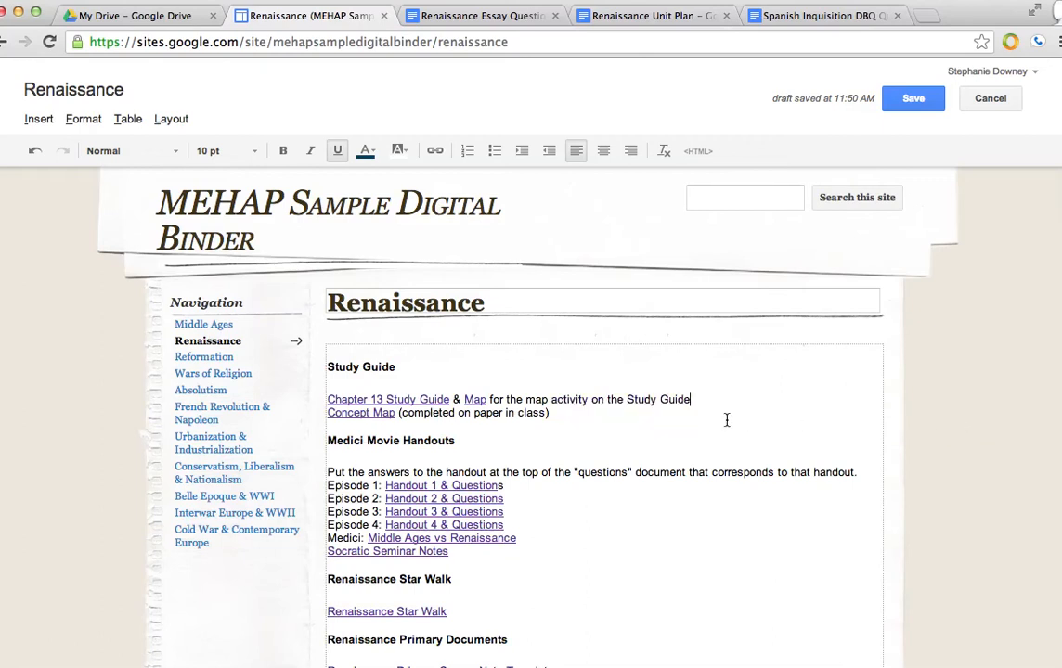
# - Add an empty line above Study Guide and start inserting a Drive item from the Renaissance folder
pyautogui.click(328, 366)
pyautogui.press('Return')
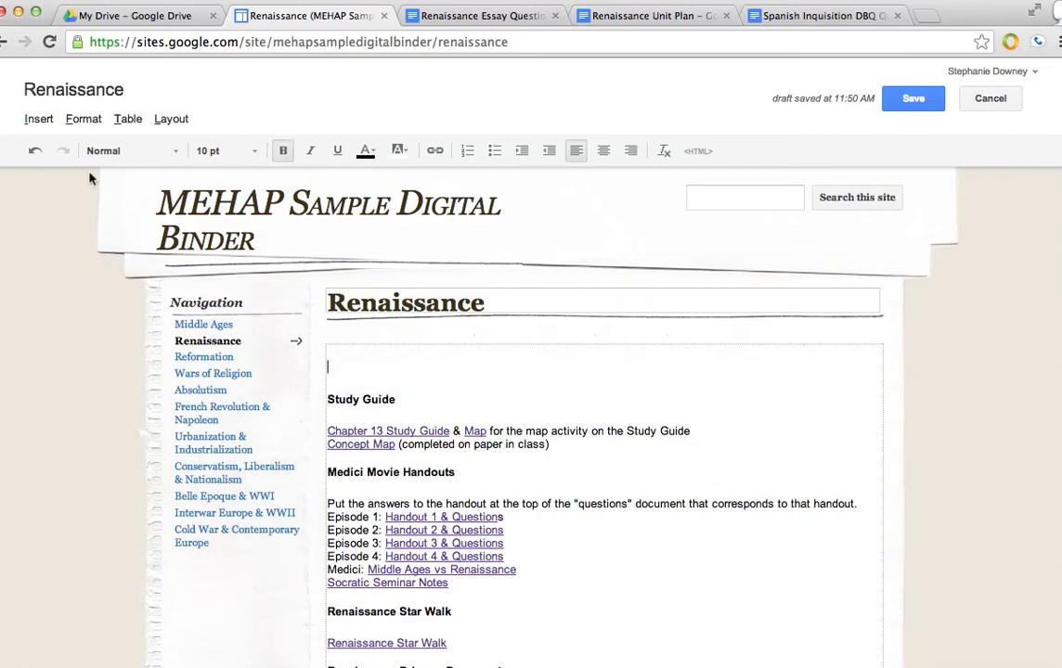
pyautogui.click(39, 120)
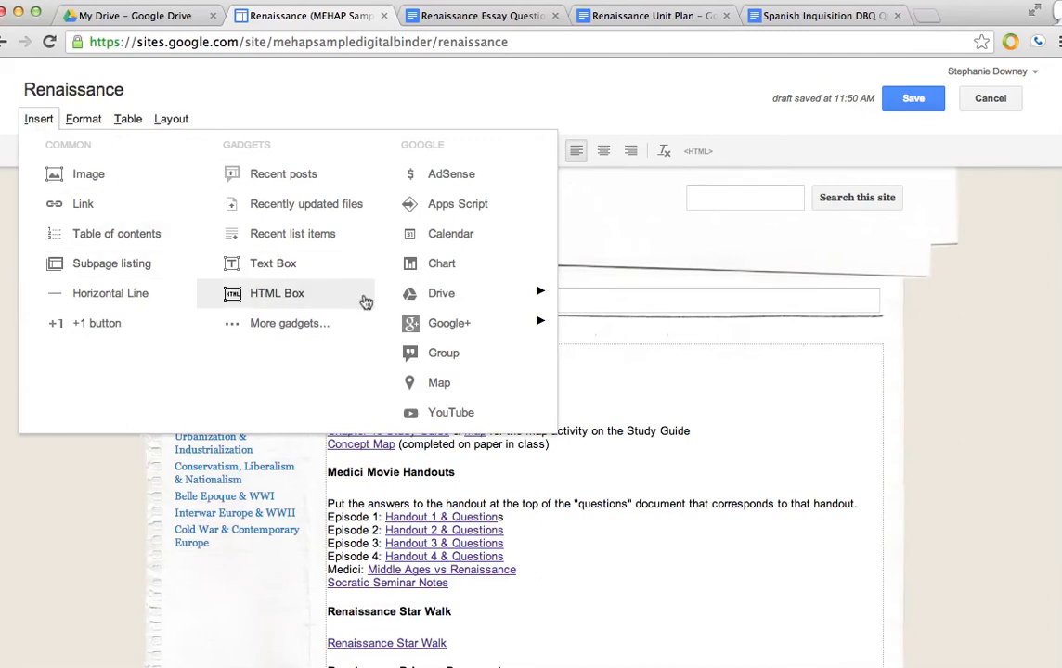
pyautogui.moveTo(443, 304)
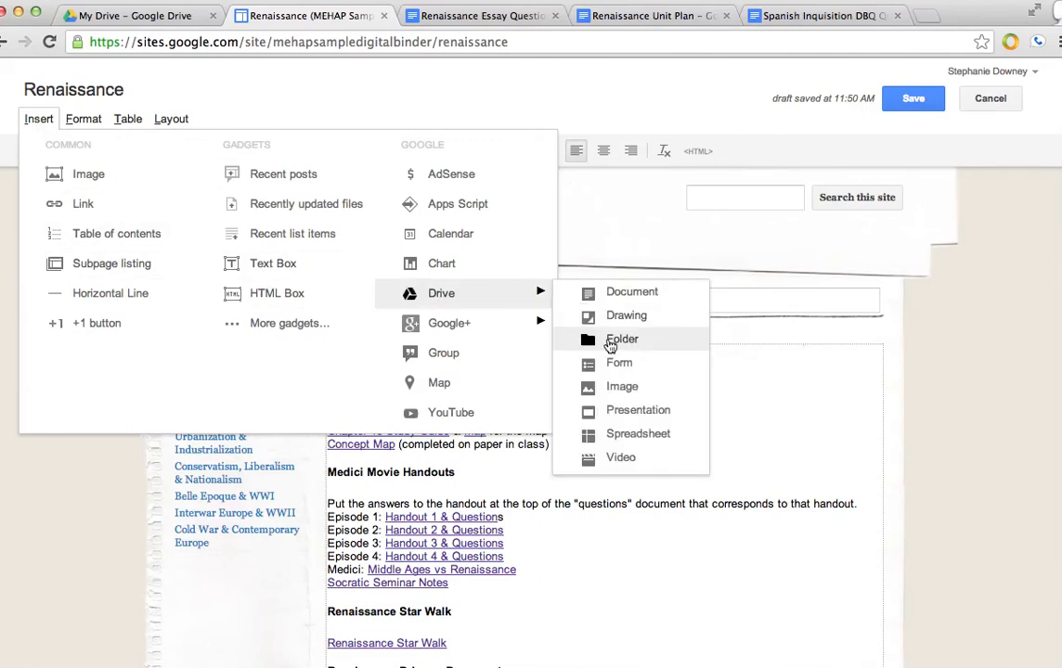
pyautogui.click(610, 342)
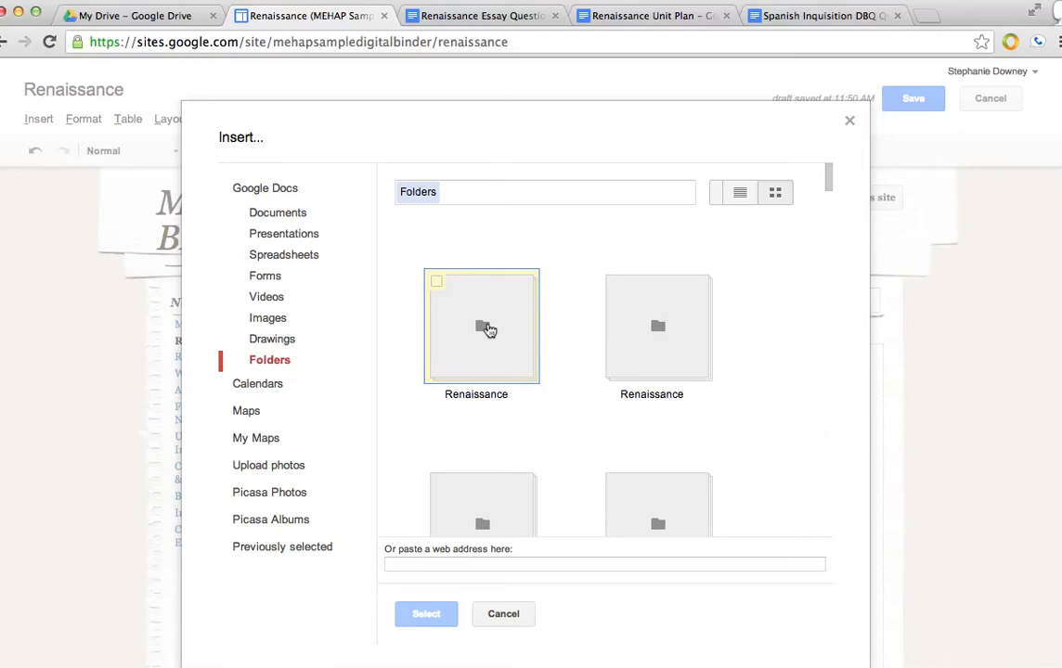
pyautogui.doubleClick(485, 327)
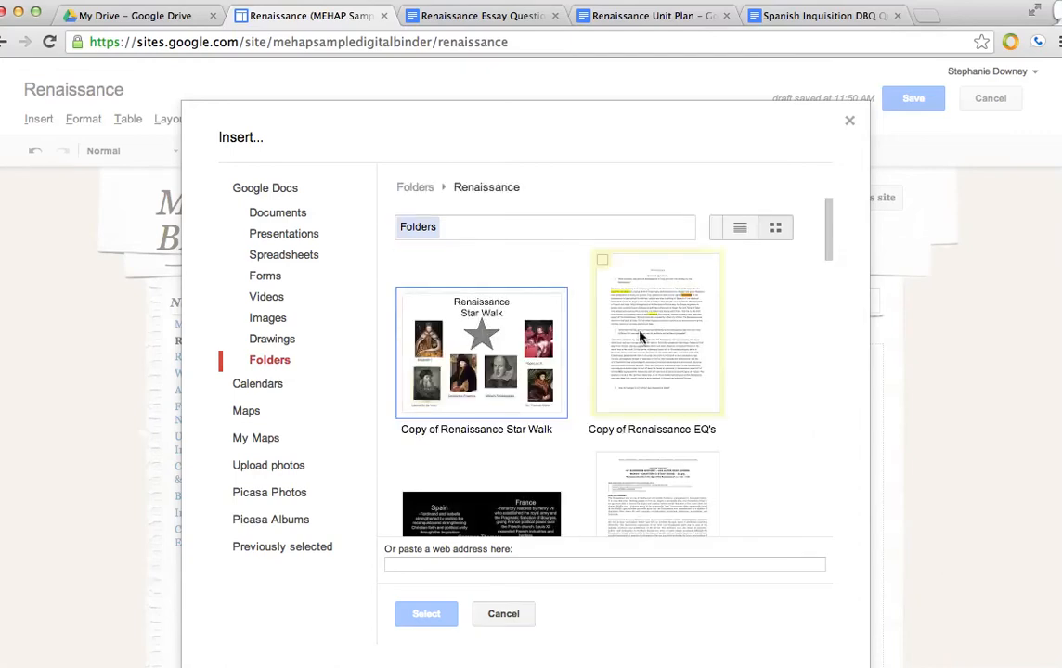
# - Embed the Copy of Renaissance Star Walk presentation with border and title on the new line
pyautogui.scroll(-4, 666, 362)
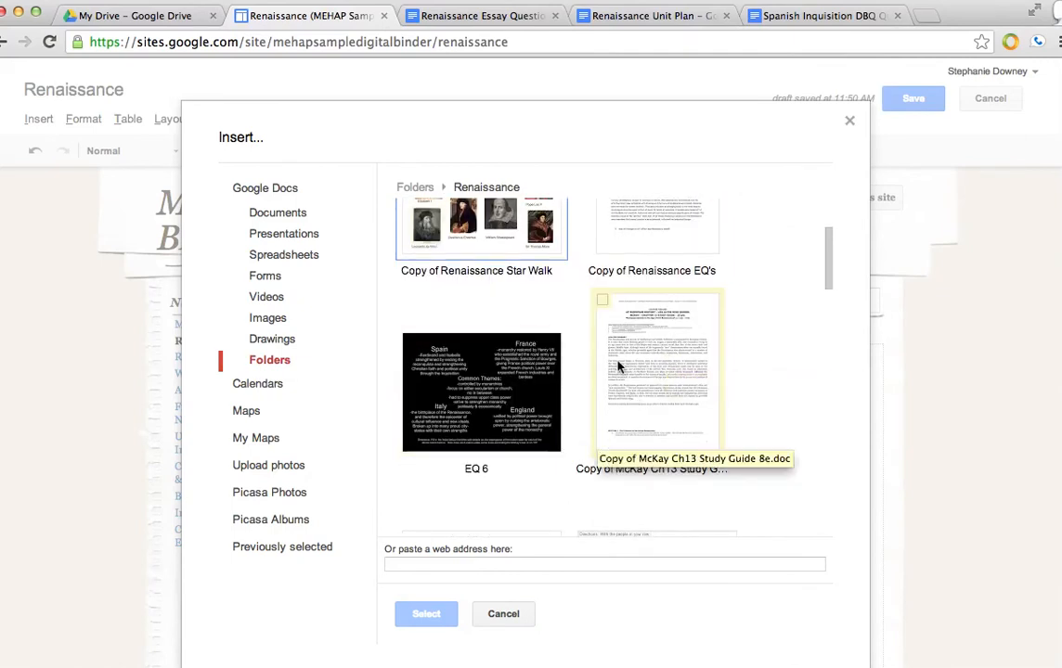
pyautogui.scroll(-6, 603, 304)
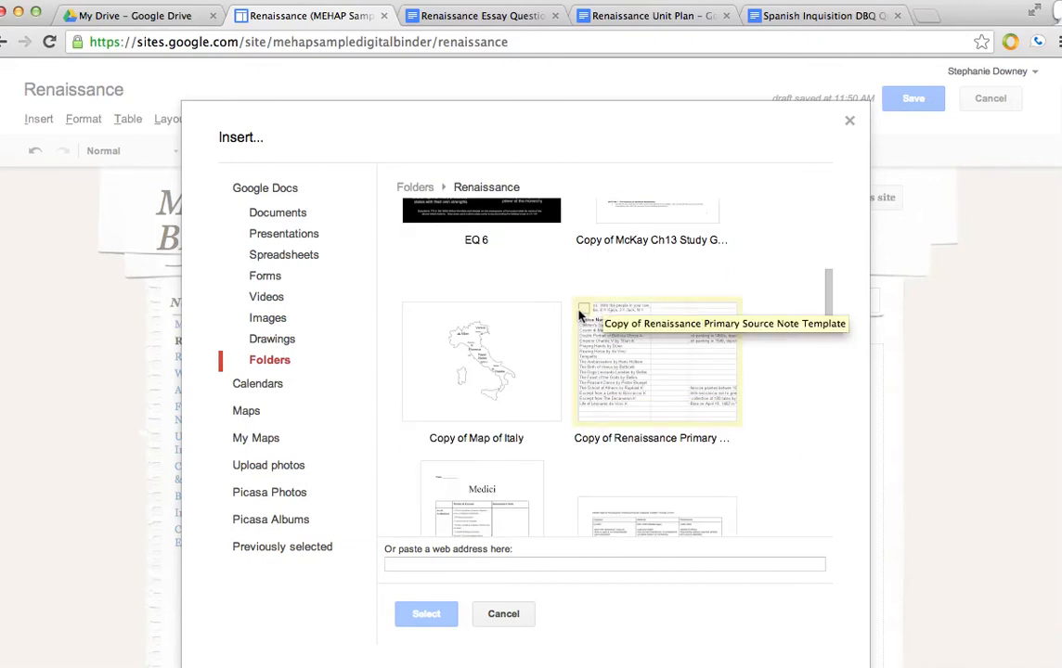
pyautogui.scroll(-7, 583, 315)
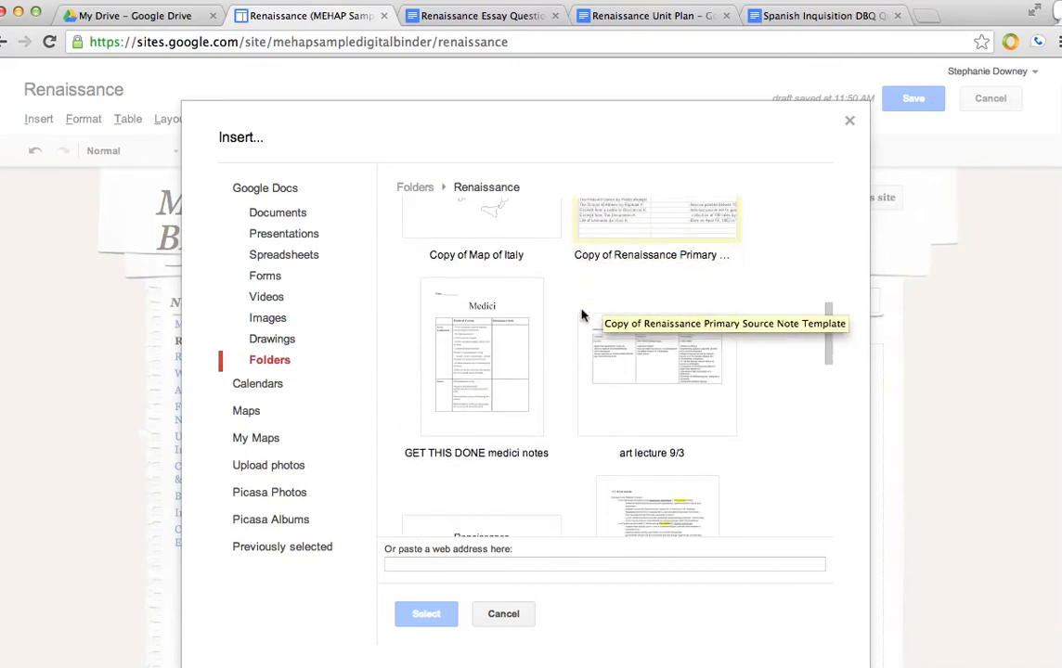
pyautogui.scroll(-3, 585, 314)
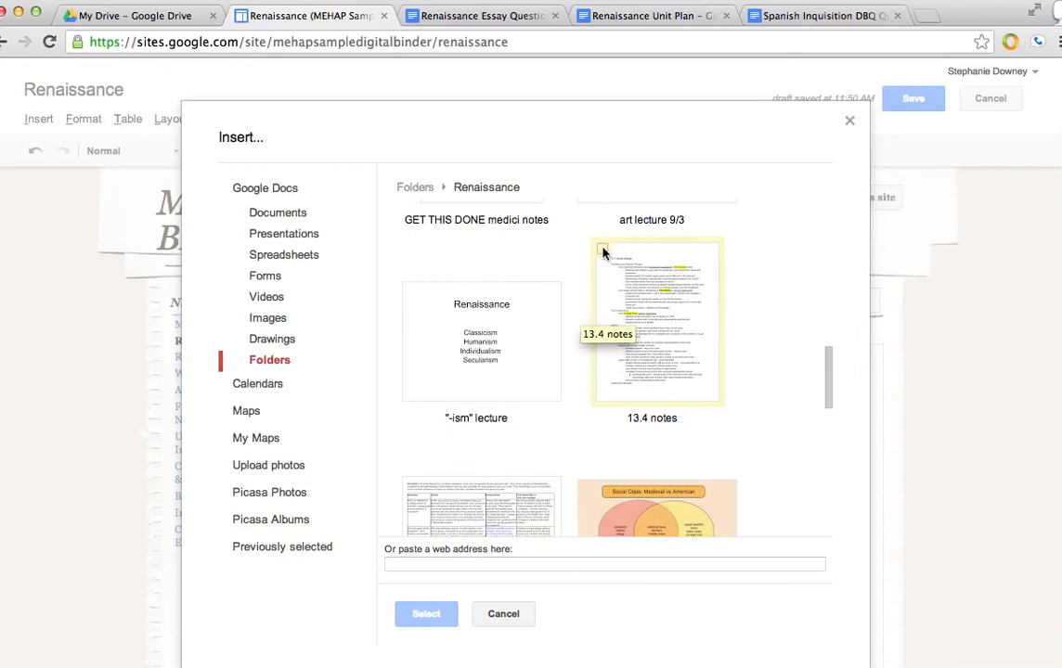
pyautogui.scroll(6, 533, 347)
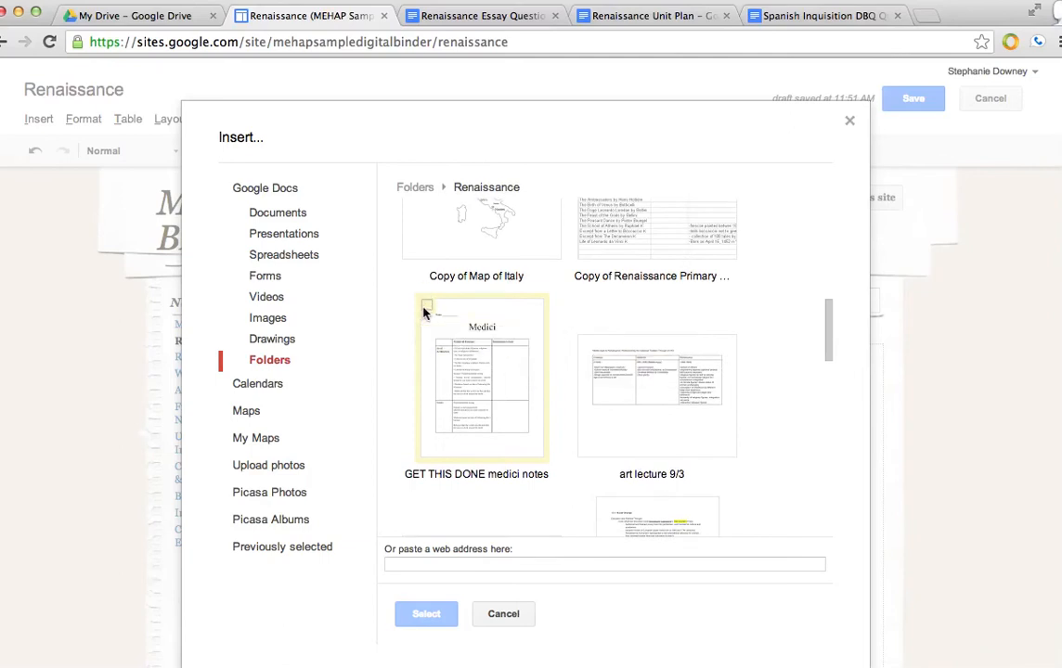
pyautogui.click(425, 306)
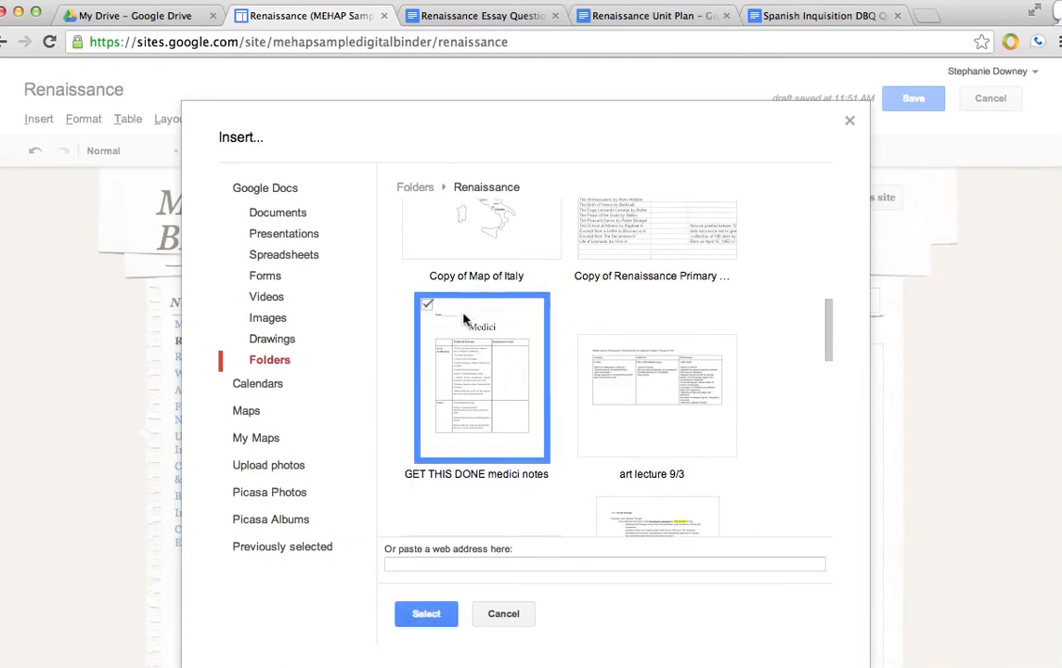
pyautogui.click(584, 344)
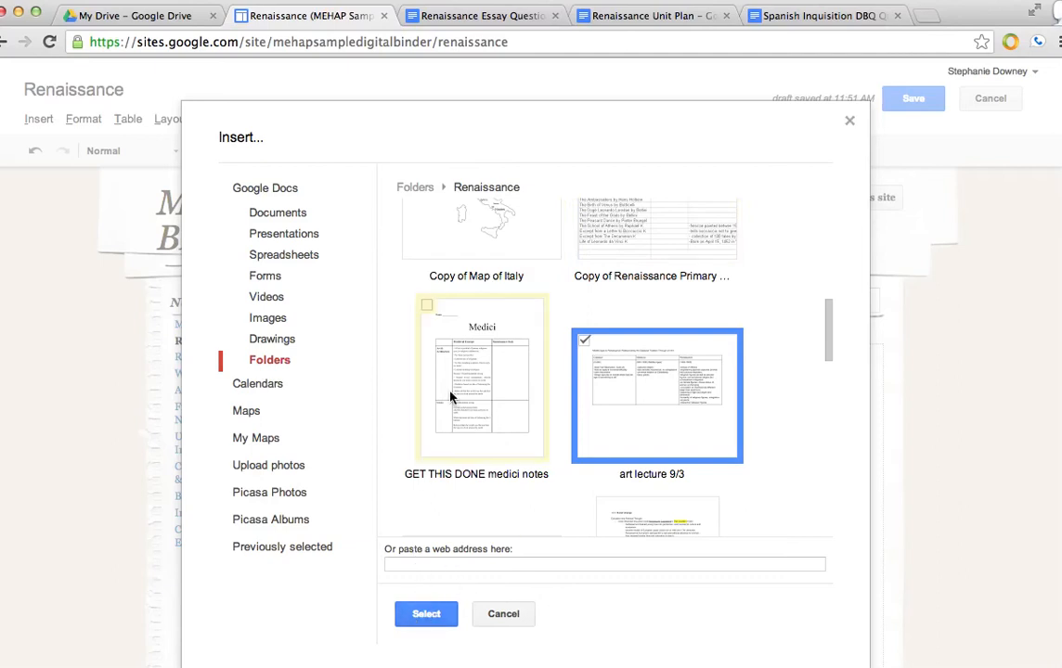
pyautogui.scroll(2, 450, 397)
pyautogui.scroll(5, 450, 396)
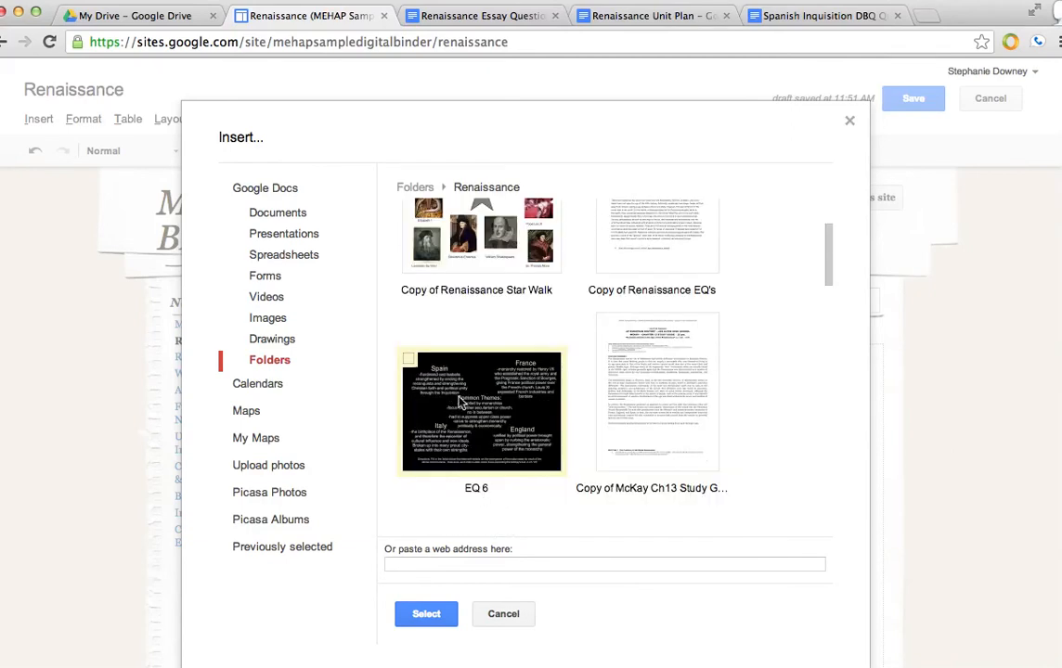
pyautogui.scroll(2, 455, 399)
pyautogui.click(409, 301)
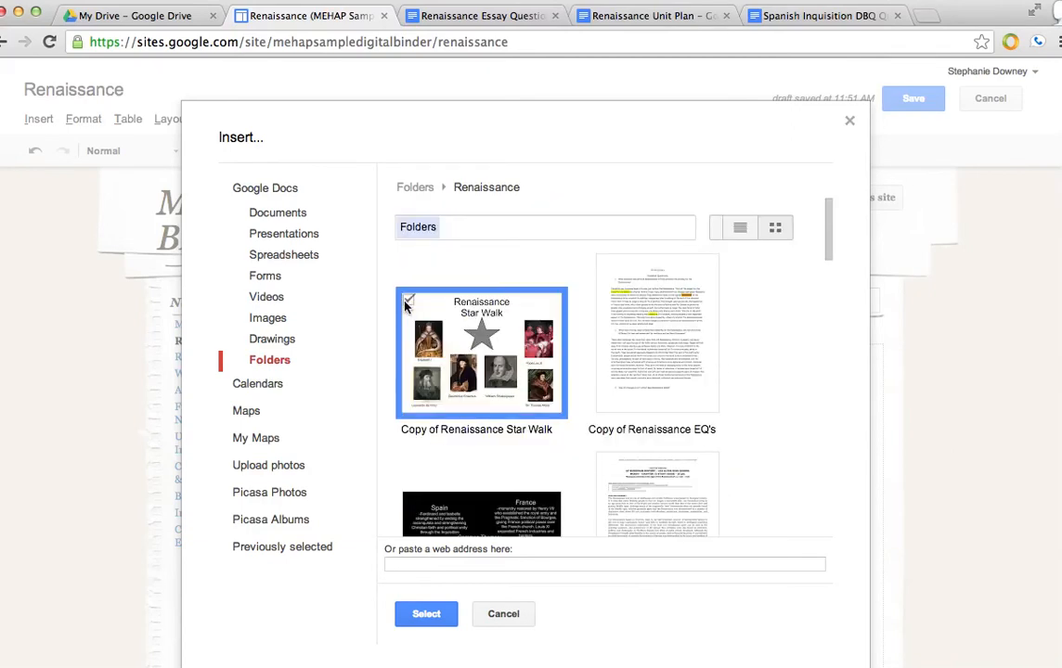
pyautogui.click(425, 614)
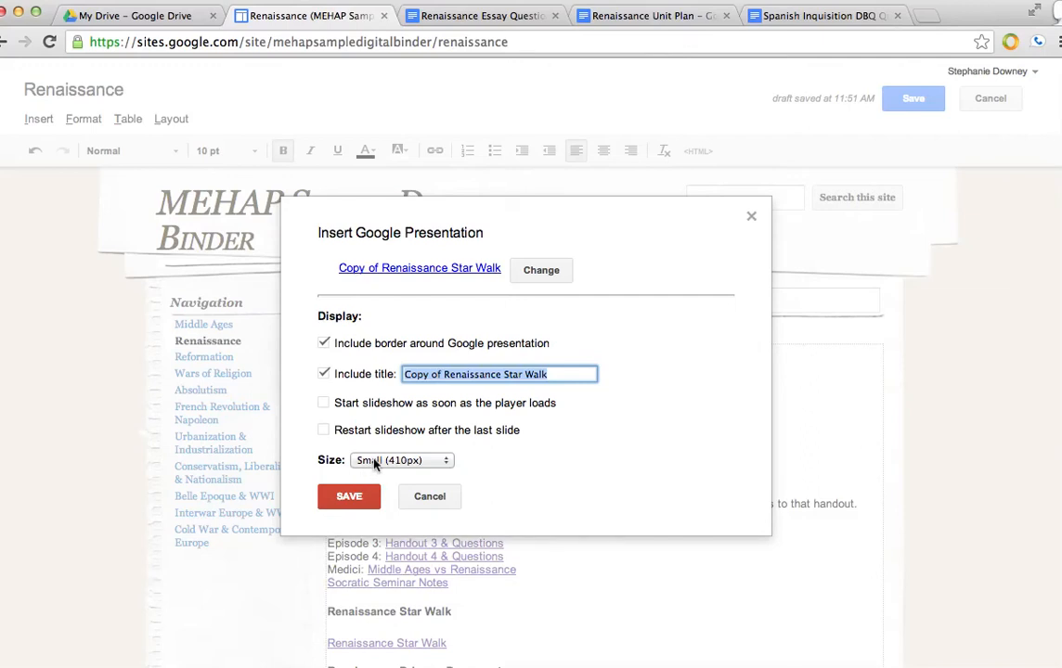
pyautogui.click(347, 498)
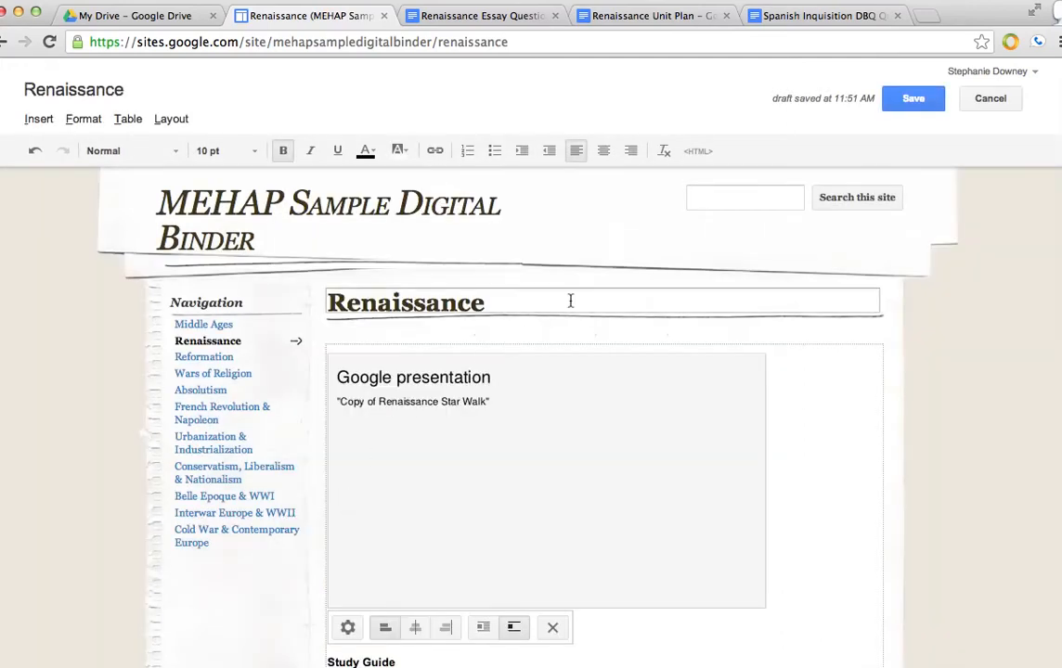
# - Save the edited Renaissance page
pyautogui.scroll(-5, 571, 300)
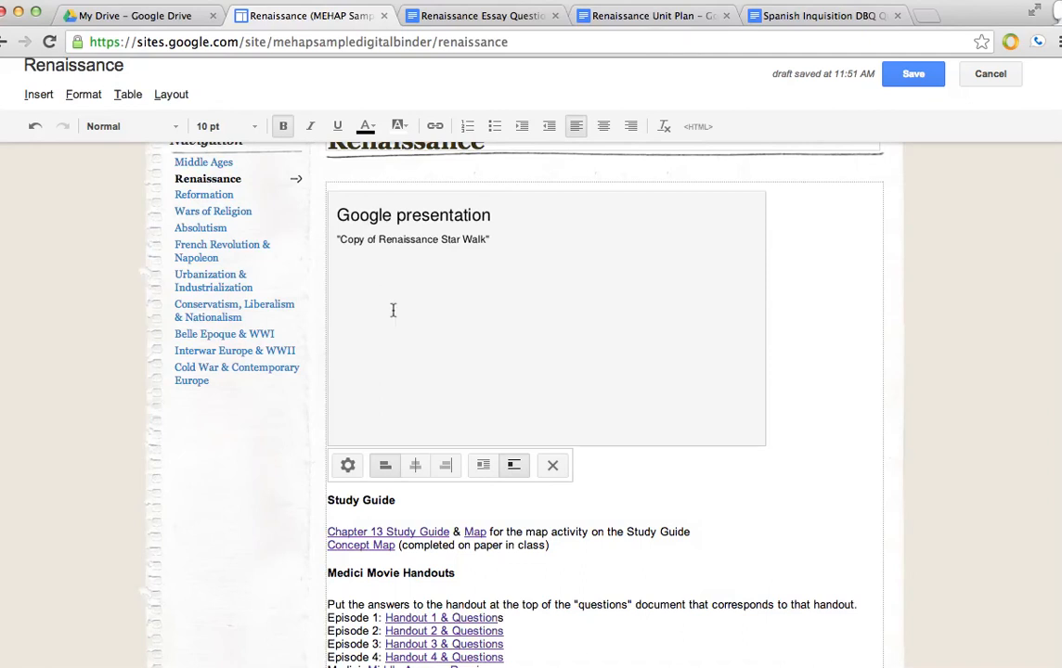
pyautogui.click(905, 74)
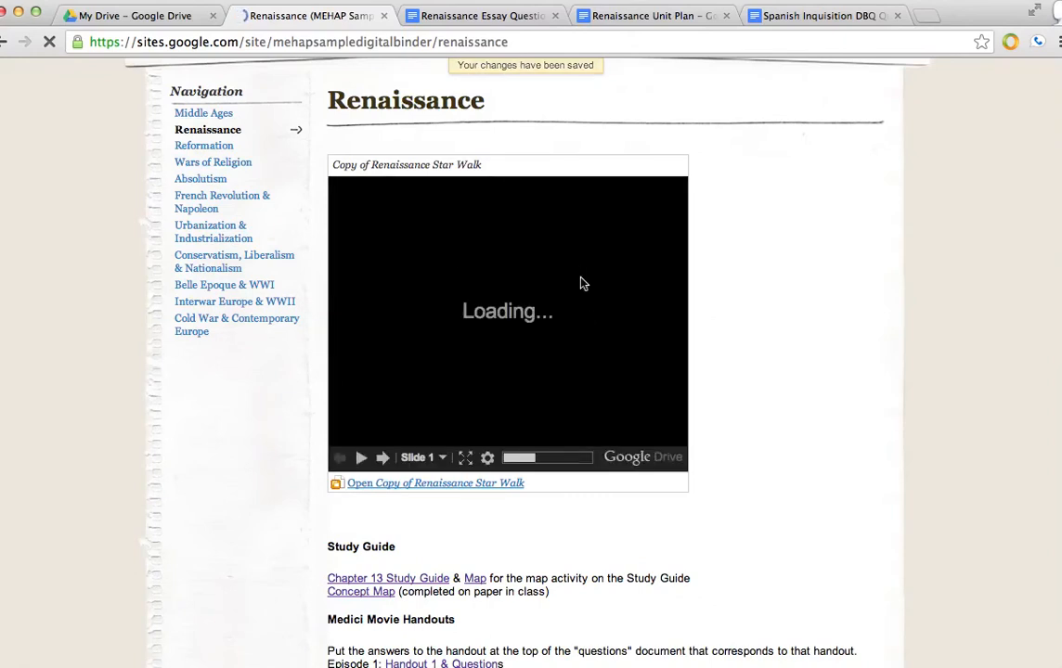
pyautogui.scroll(3, 581, 283)
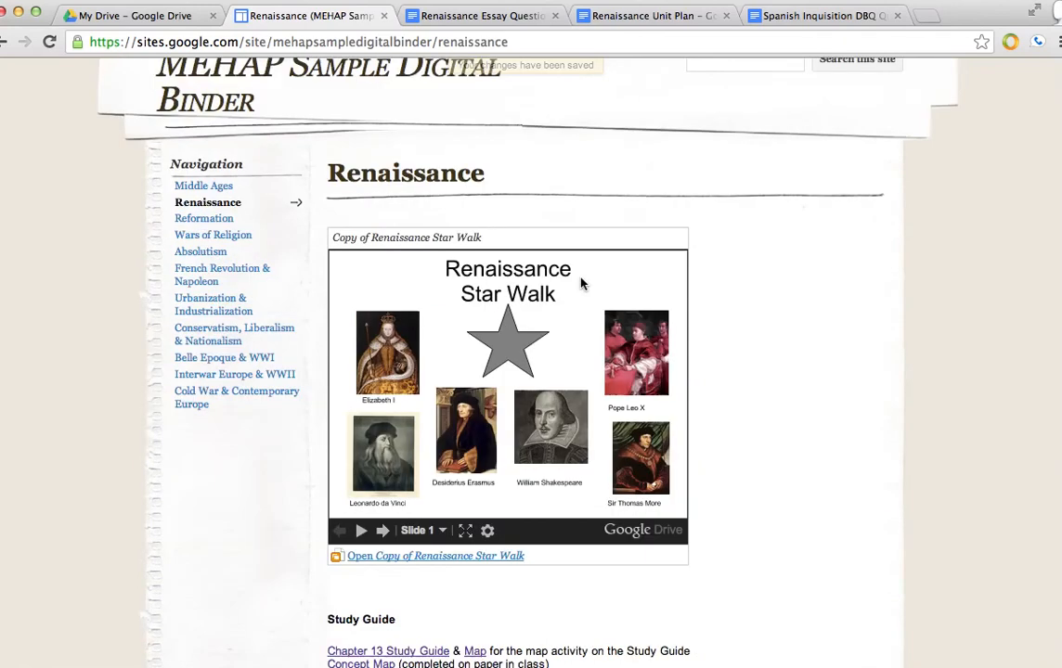
pyautogui.scroll(2, 245, 184)
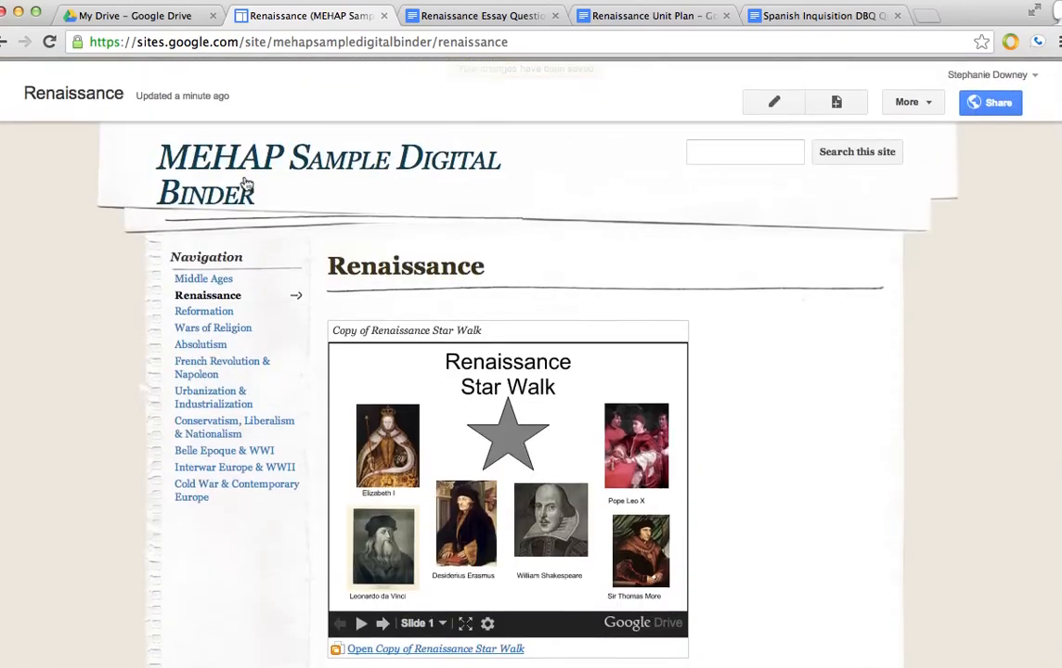
# - Embed the Copy of Renaissance EQ's document from the Renaissance Drive folder at the top of the page with border and title, then save the page
pyautogui.click(759, 104)
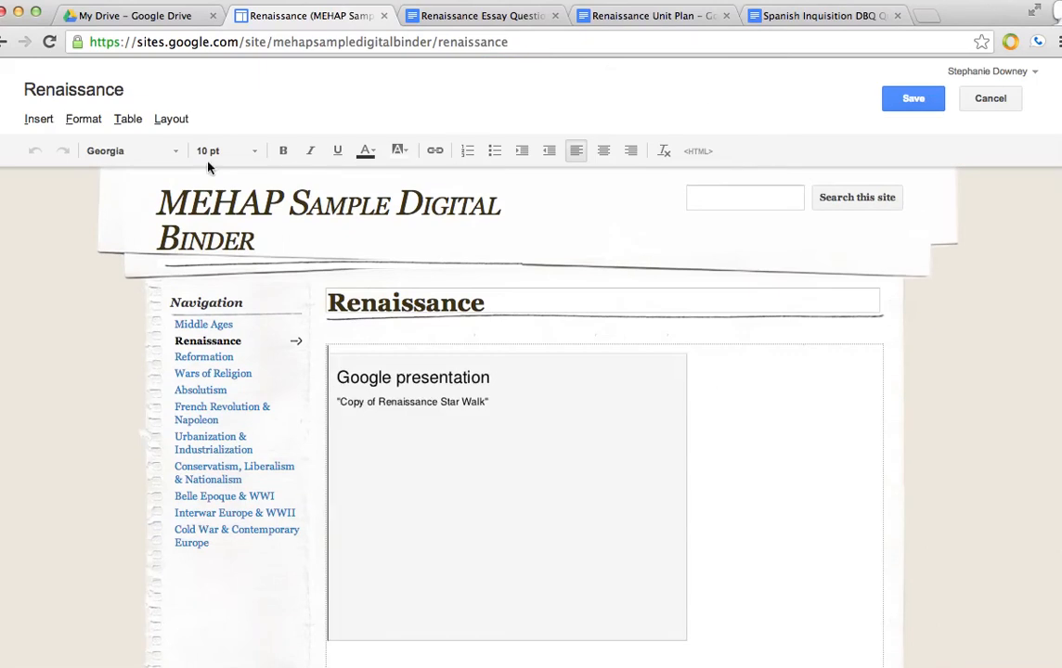
pyautogui.click(33, 123)
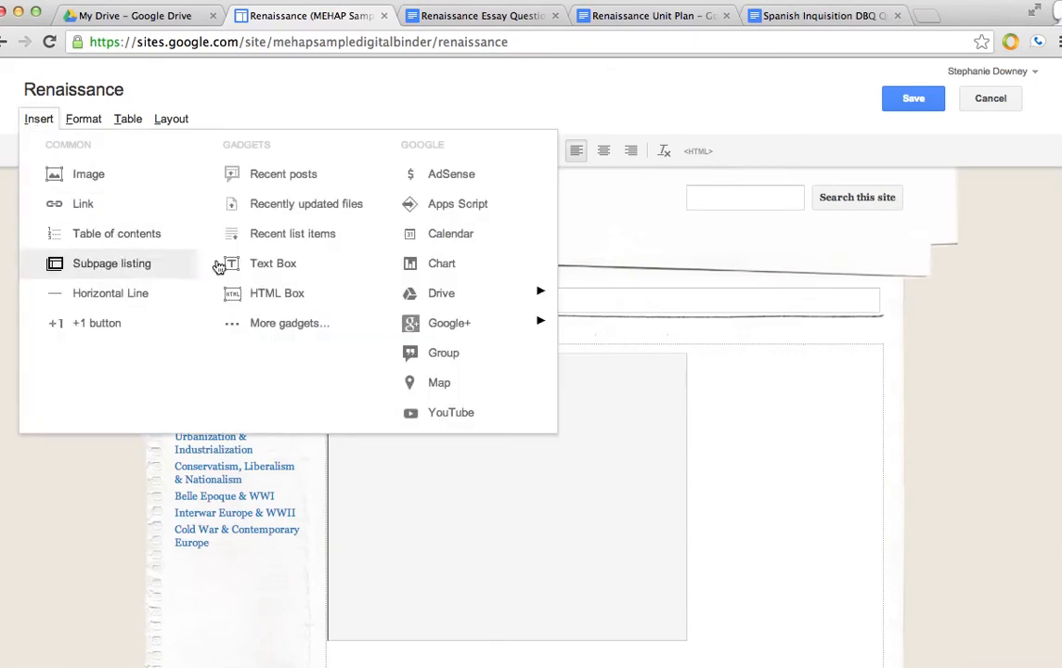
pyautogui.moveTo(445, 296)
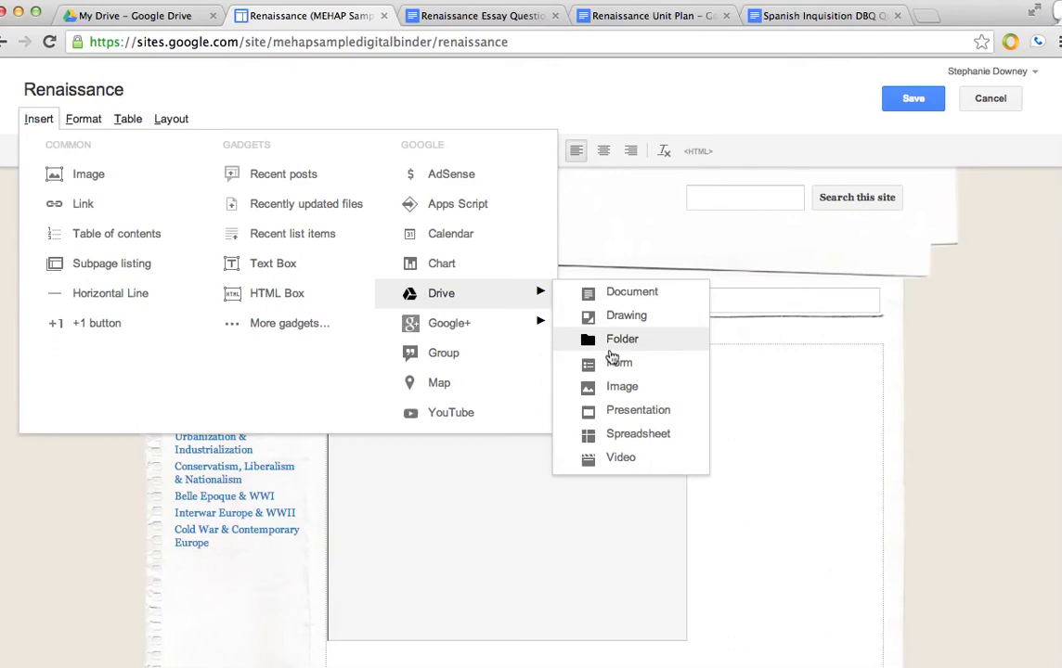
pyautogui.click(613, 344)
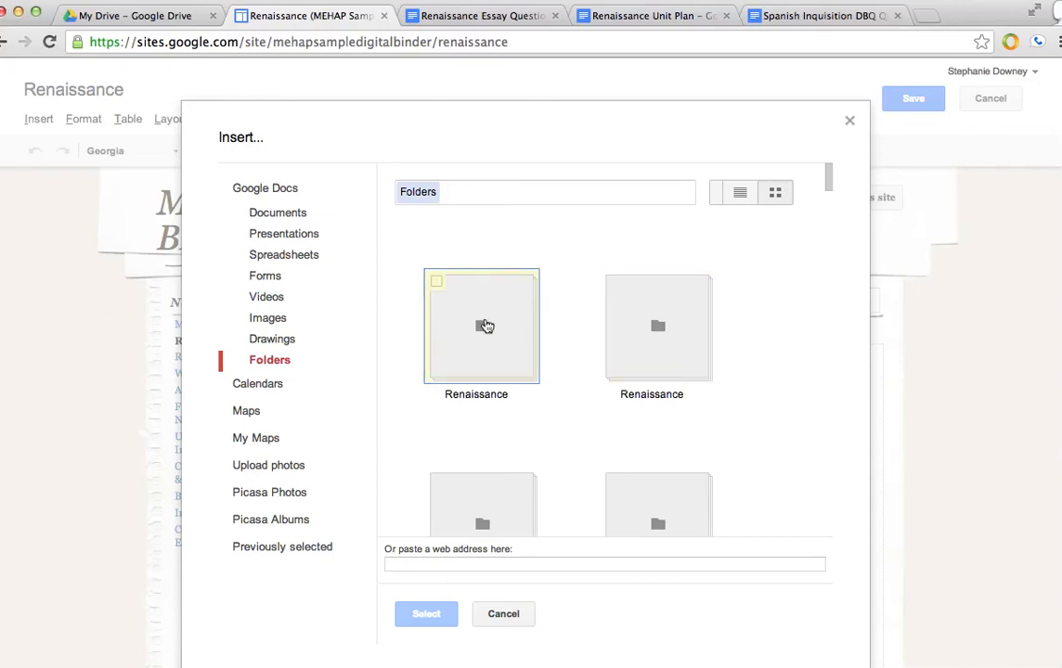
pyautogui.doubleClick(485, 326)
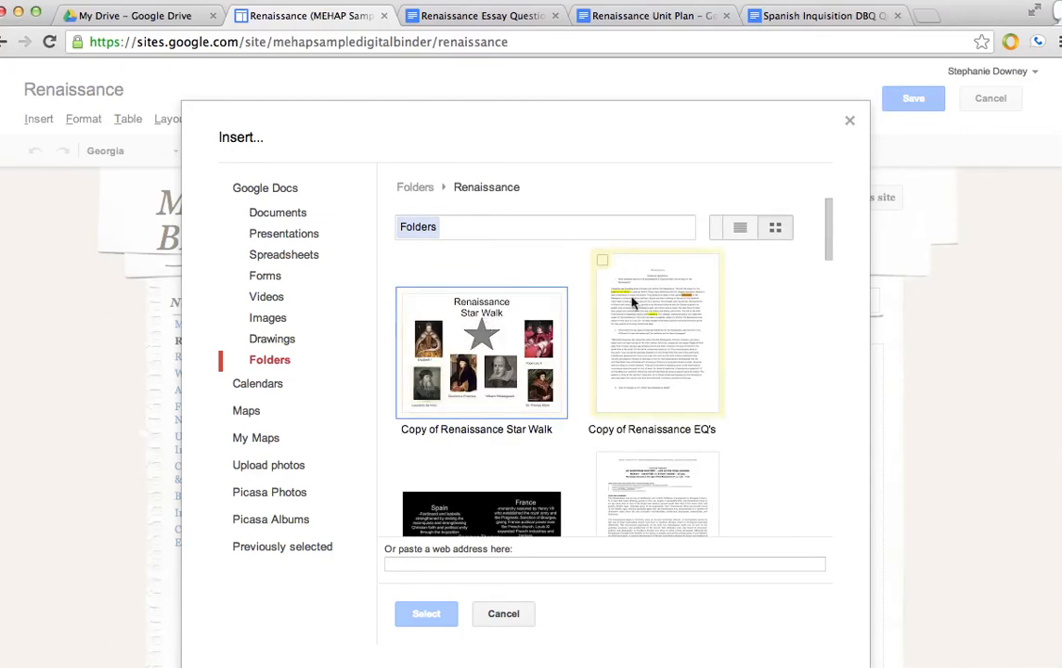
pyautogui.click(601, 264)
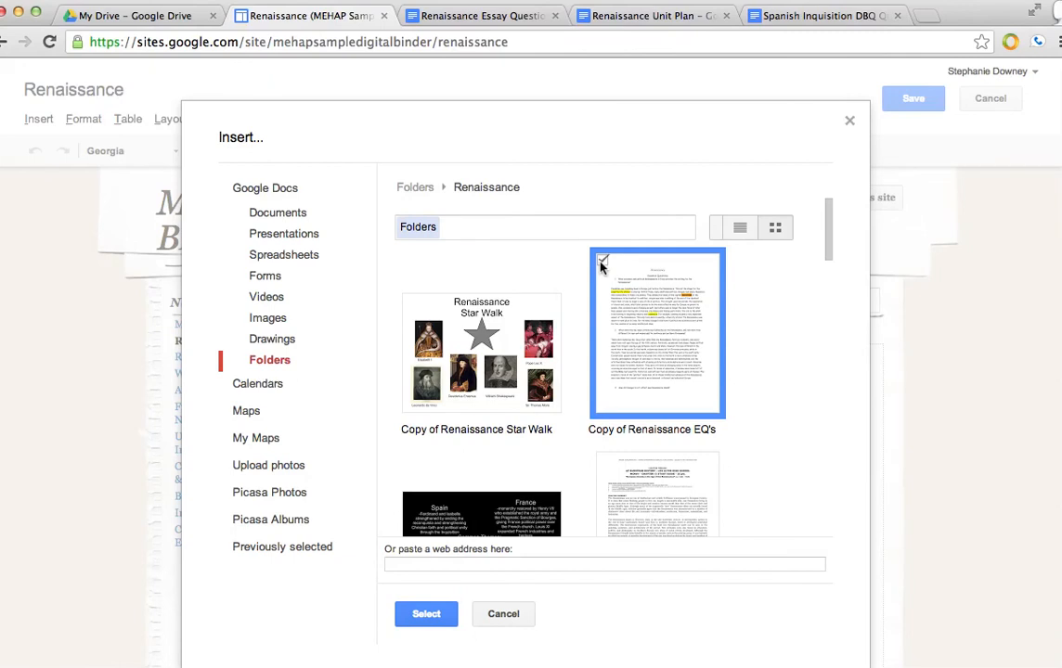
pyautogui.click(417, 615)
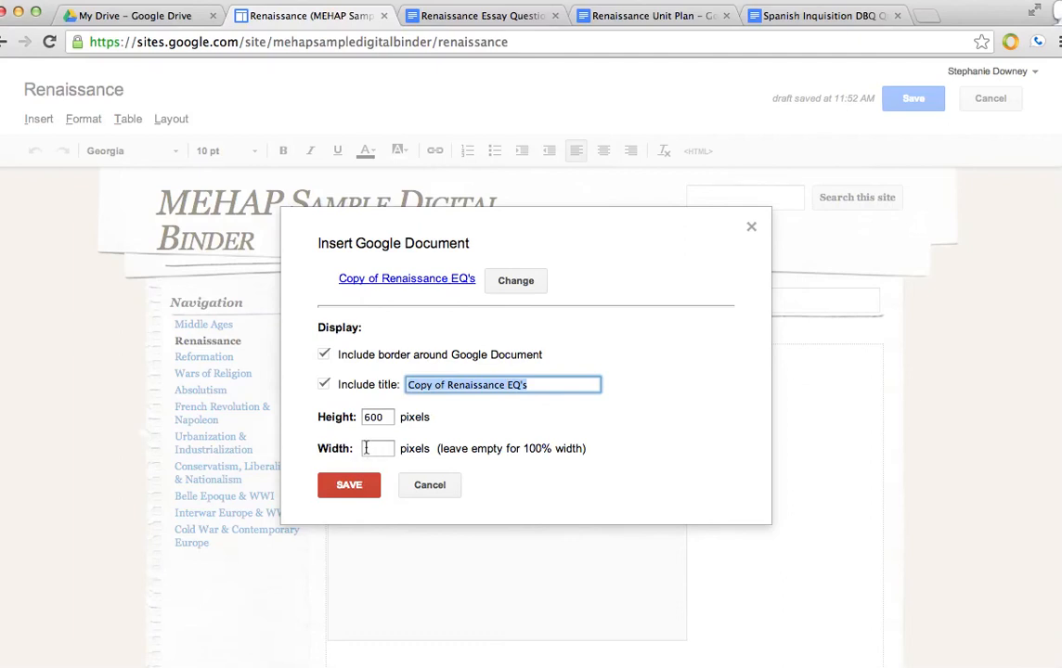
pyautogui.click(349, 483)
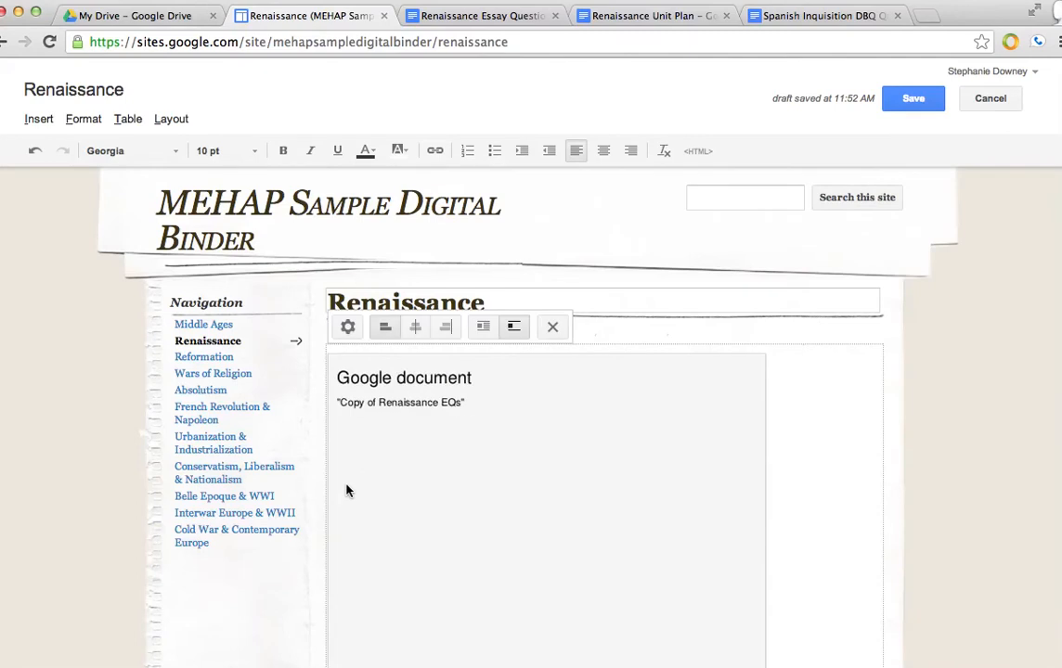
pyautogui.click(911, 99)
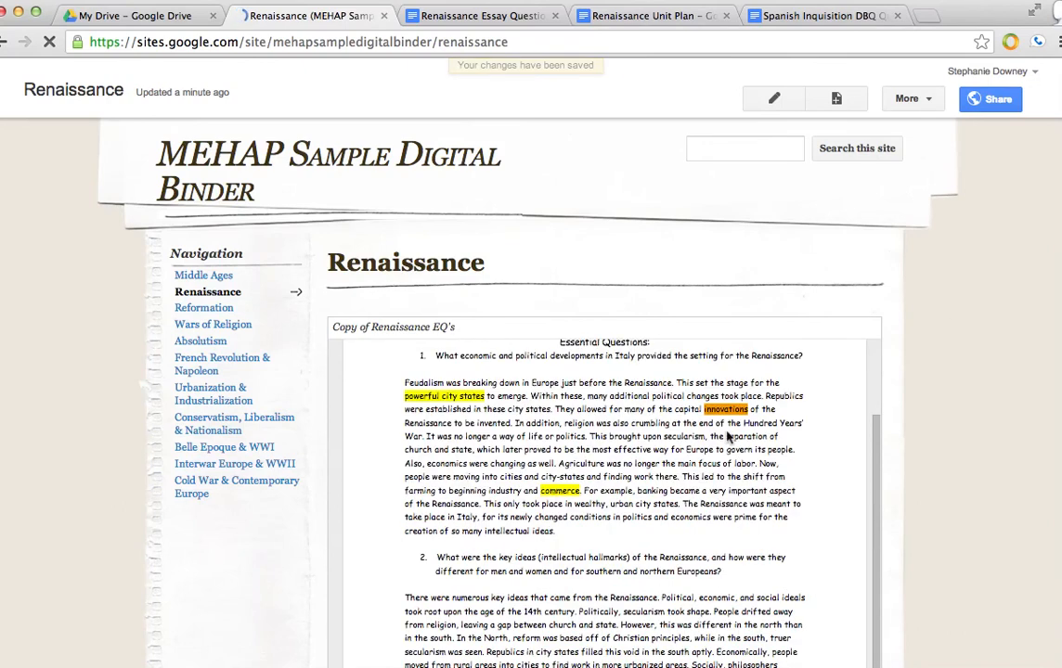
# - Scroll through the saved page and step through the embedded Renaissance Star Walk slides to review both embeds
pyautogui.scroll(-3, 1008, 434)
pyautogui.scroll(-3, 845, 325)
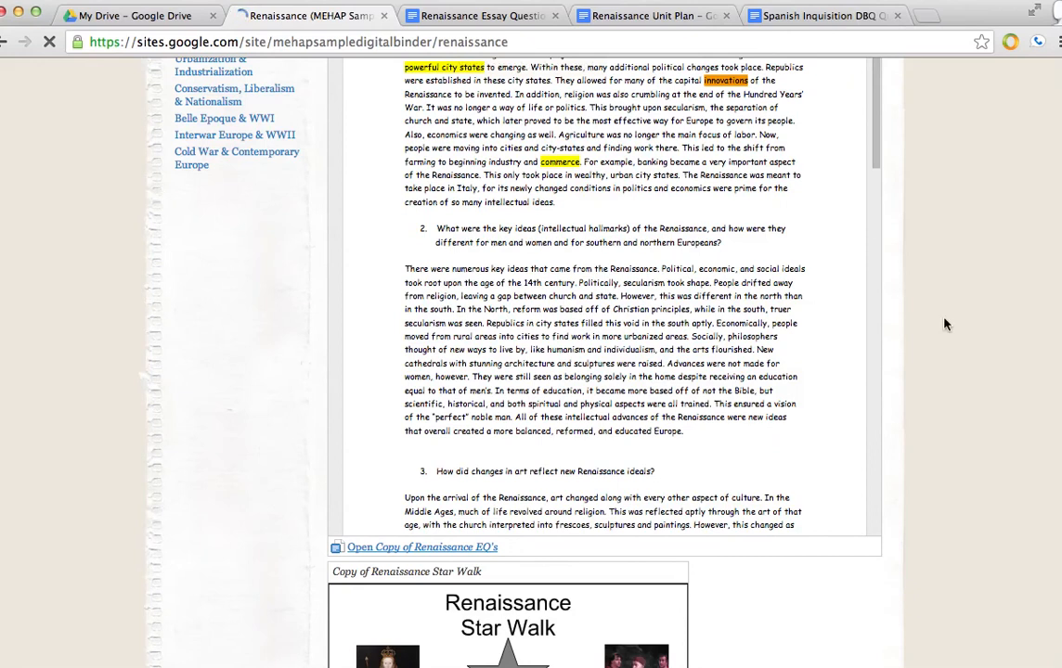
pyautogui.scroll(-3, 945, 324)
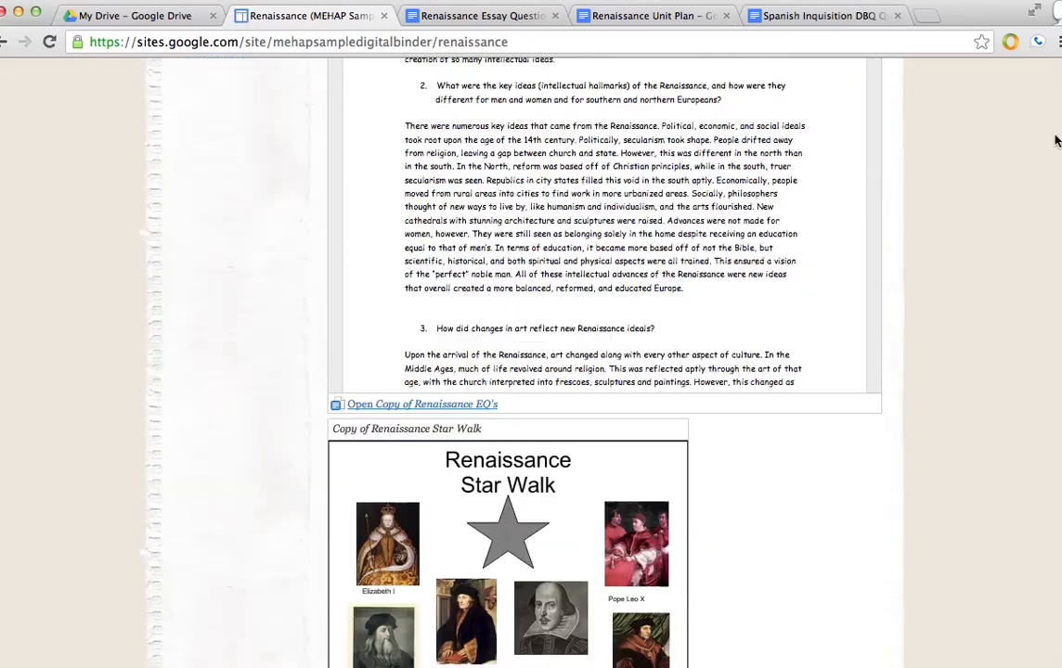
pyautogui.scroll(-4, 938, 436)
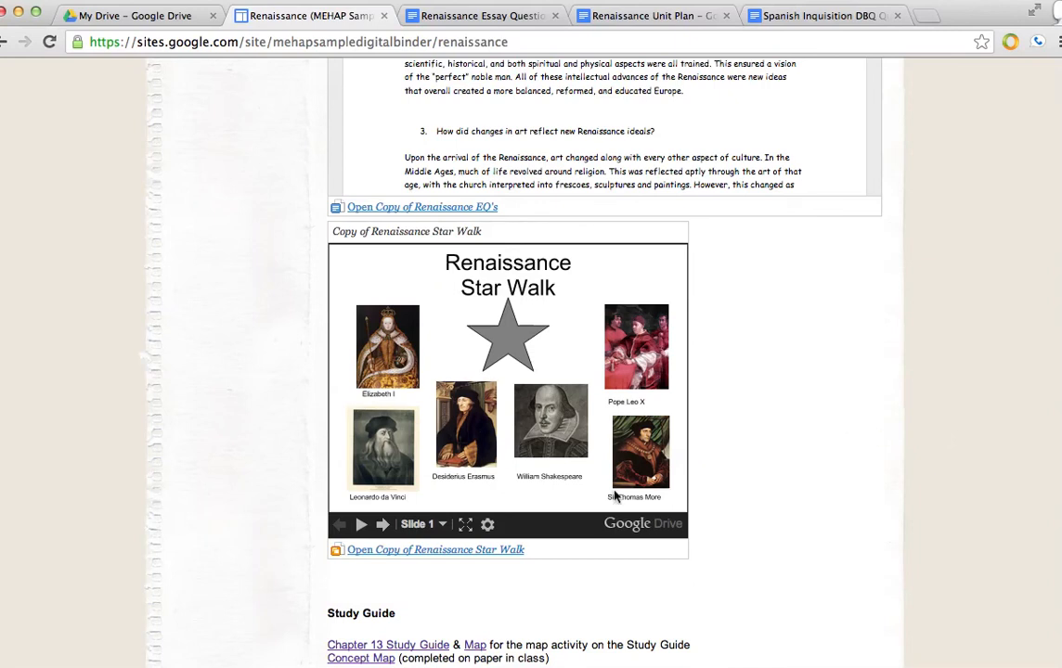
pyautogui.click(381, 526)
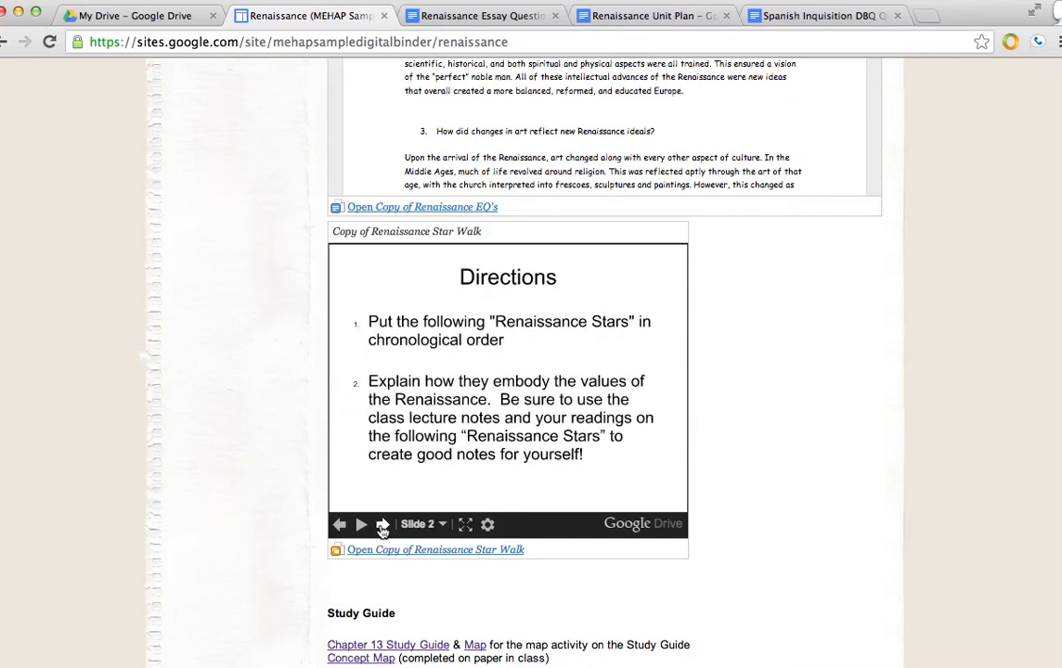
pyautogui.click(382, 525)
pyautogui.click(382, 526)
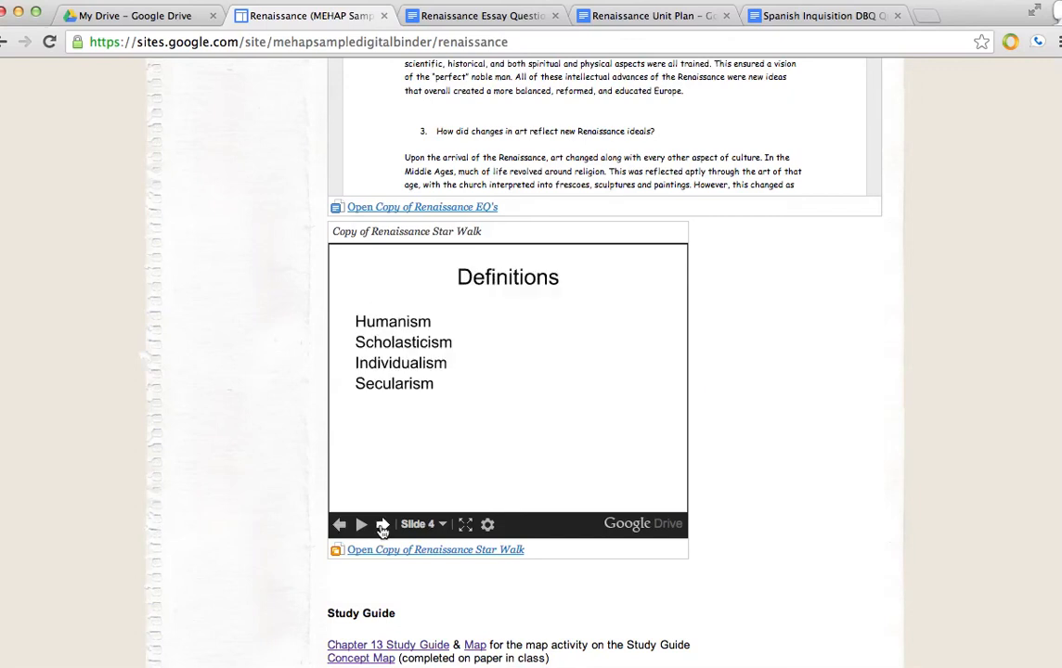
pyautogui.click(382, 525)
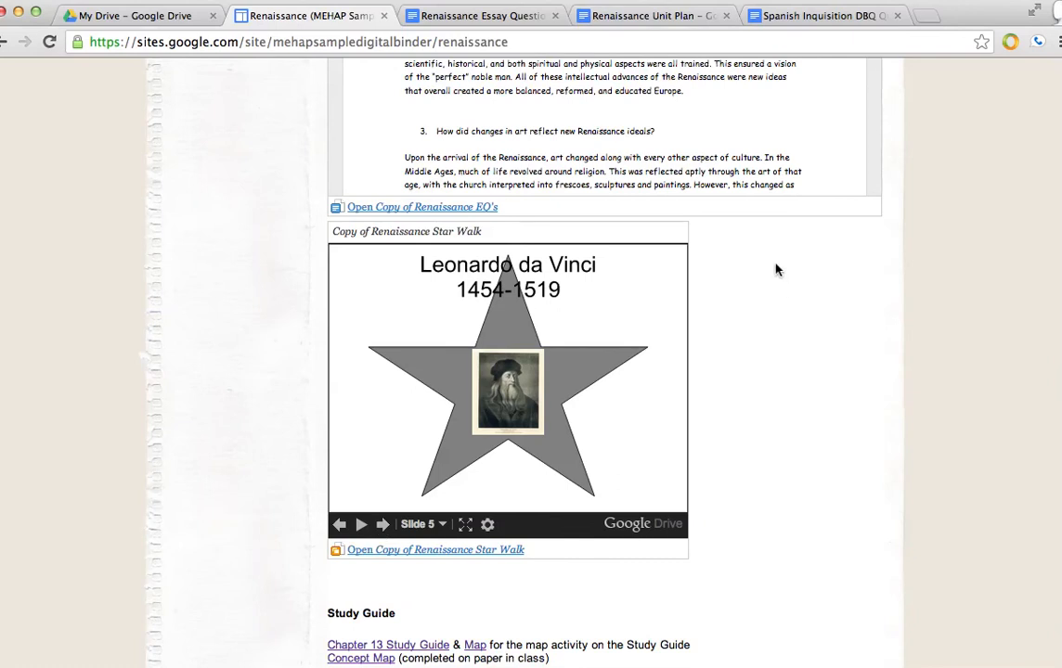
pyautogui.scroll(6, 746, 130)
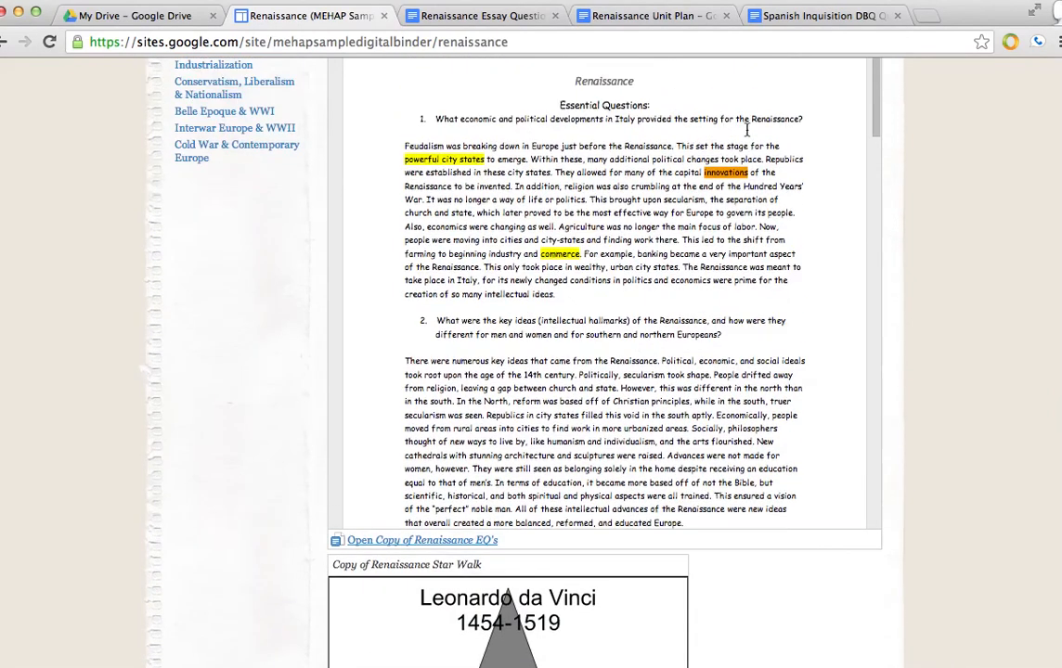
pyautogui.scroll(-5, 742, 192)
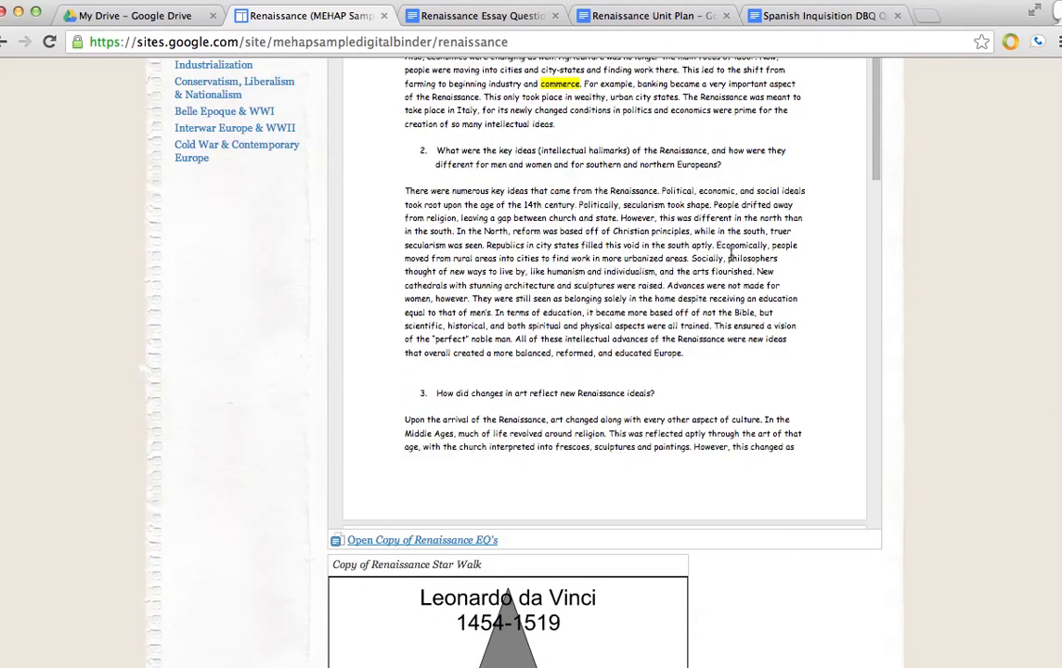